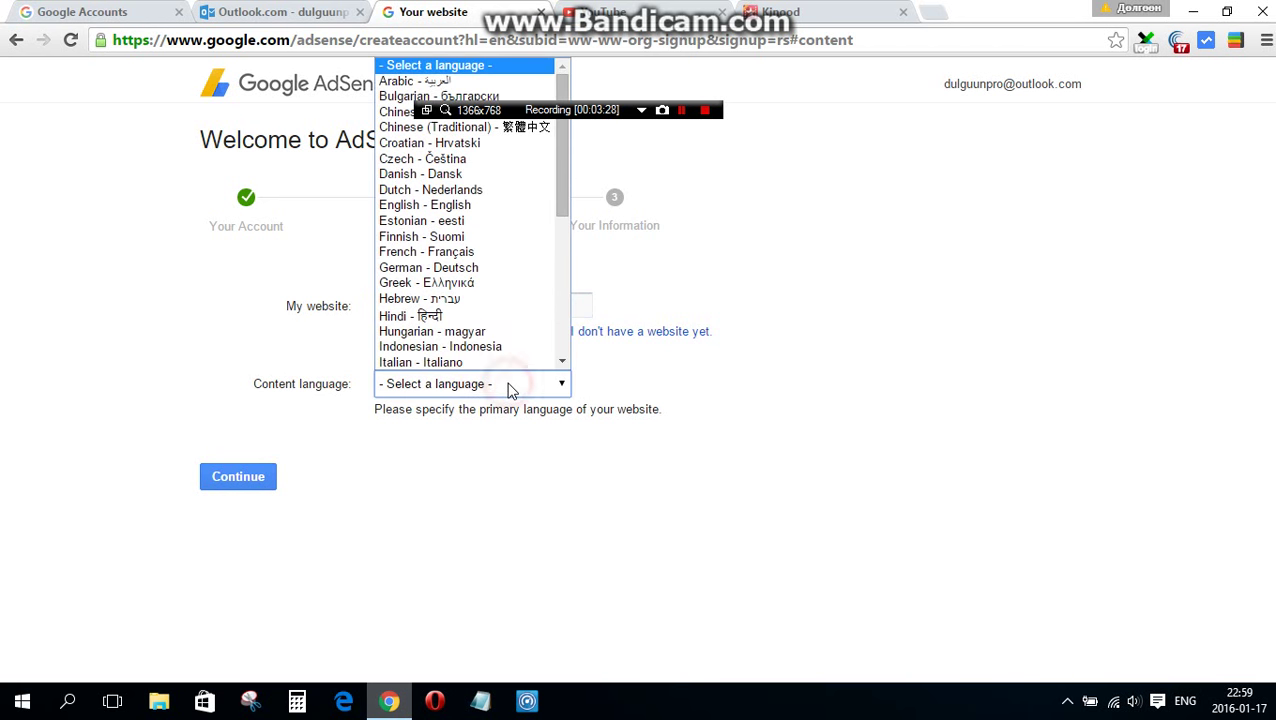
# - Set English as the content language and submit the website details
pyautogui.click(465, 206)
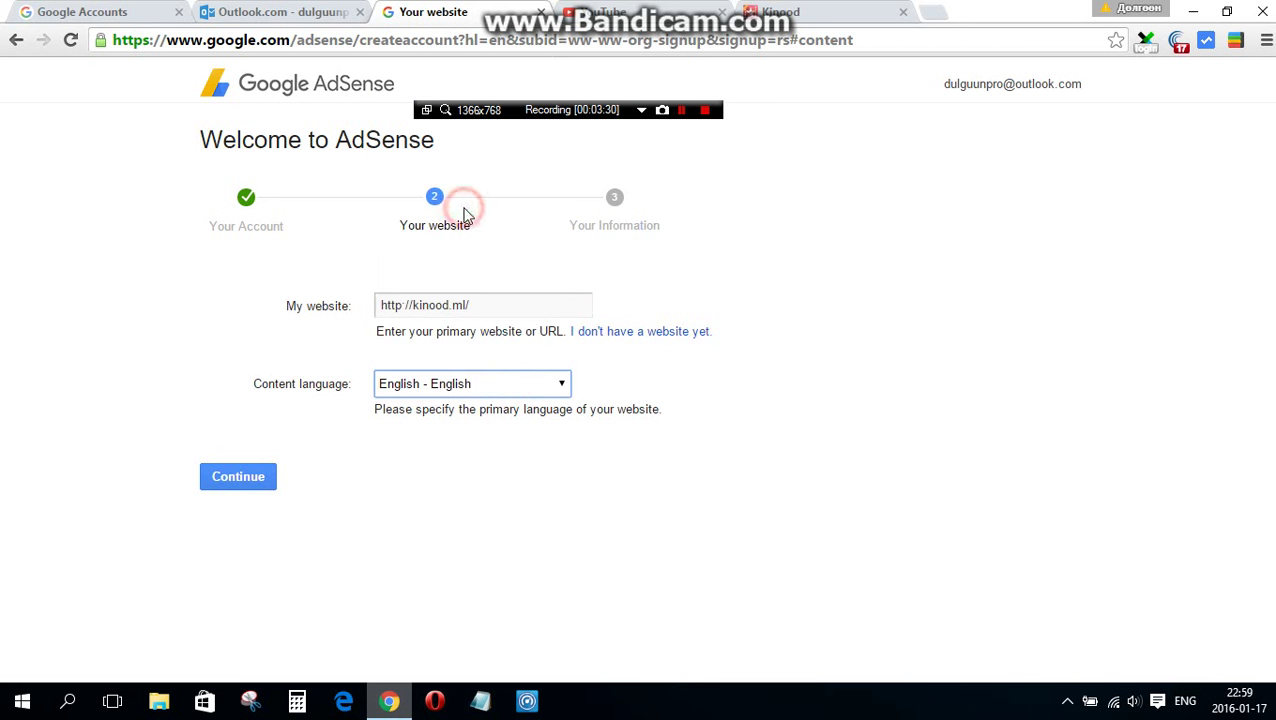
pyautogui.click(259, 477)
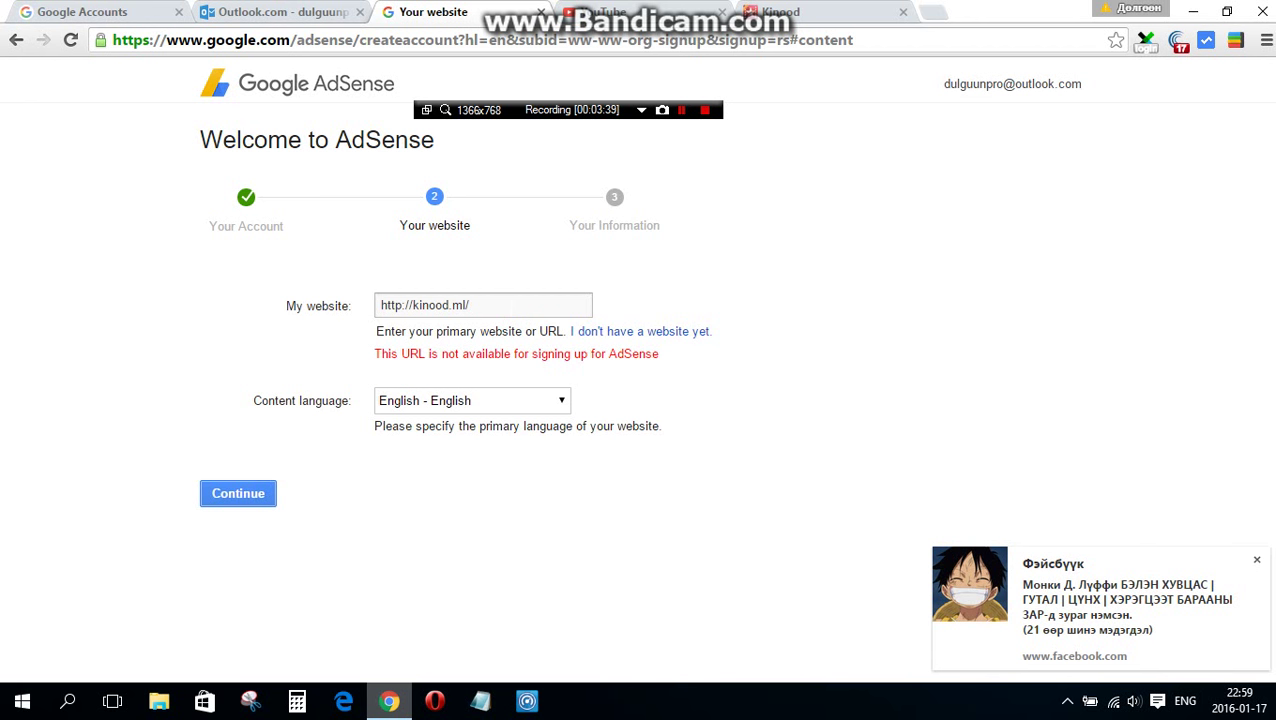
pyautogui.click(630, 336)
# - Clear the website address and try continuing with the field empty
pyautogui.click(530, 304)
pyautogui.hotkey('ctrl', 'a')
pyautogui.hotkey('ctrl', 'c')
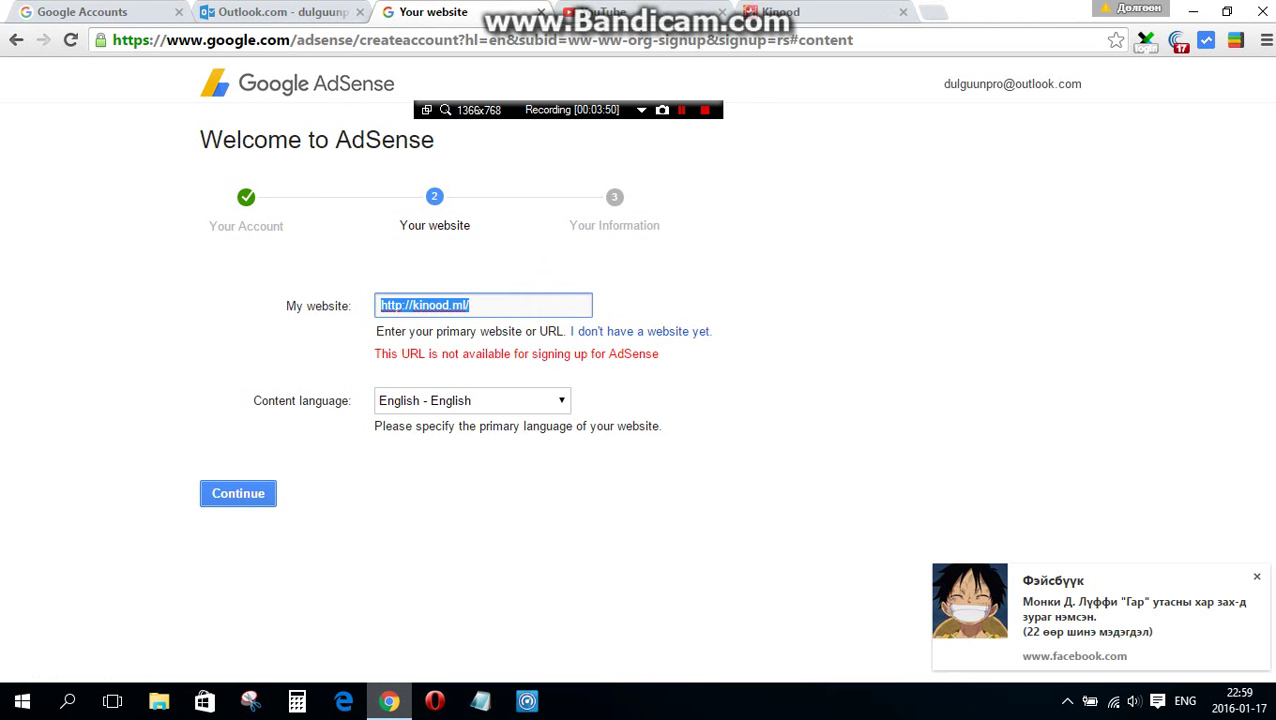
pyautogui.press('BackSpace')
pyautogui.click(230, 490)
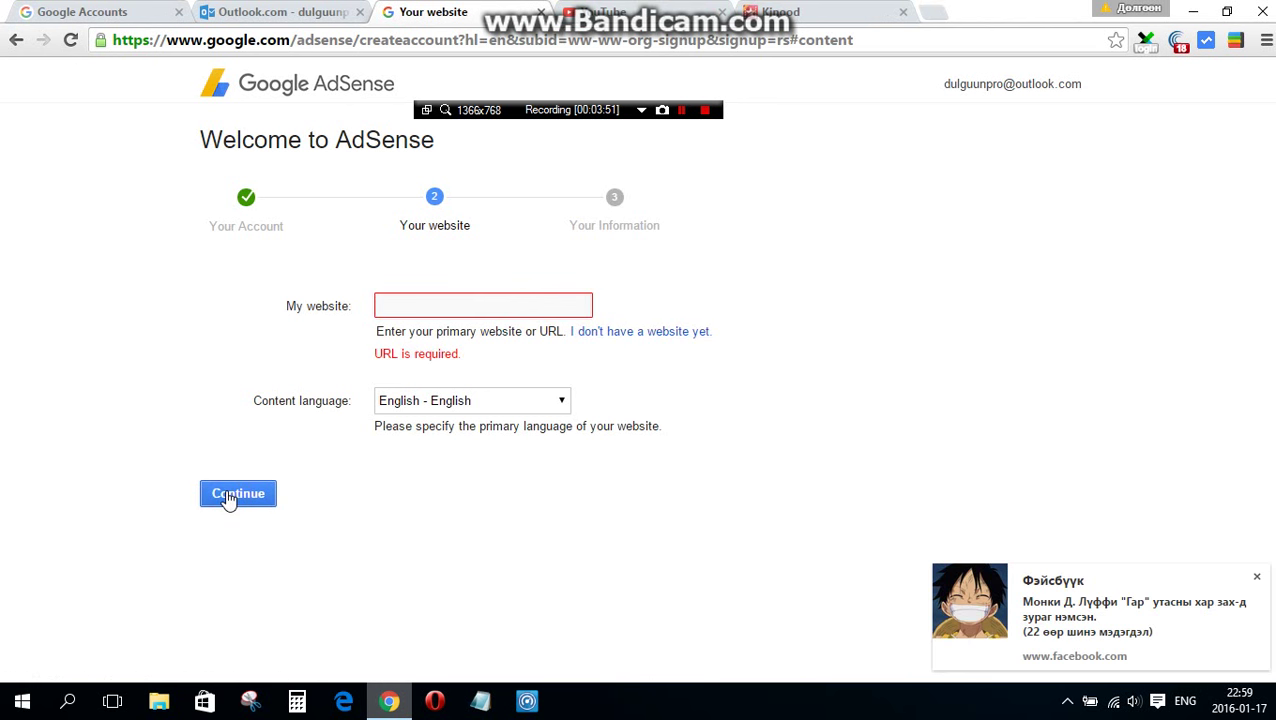
pyautogui.click(230, 494)
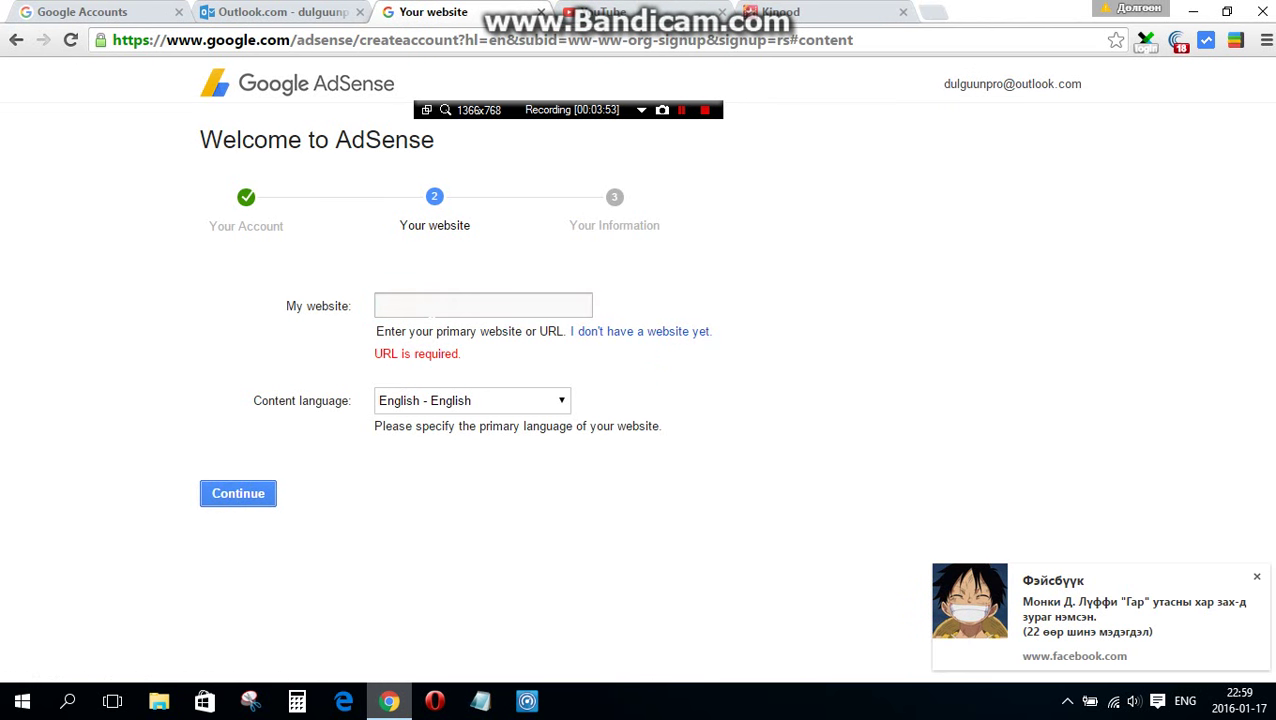
pyautogui.click(428, 305)
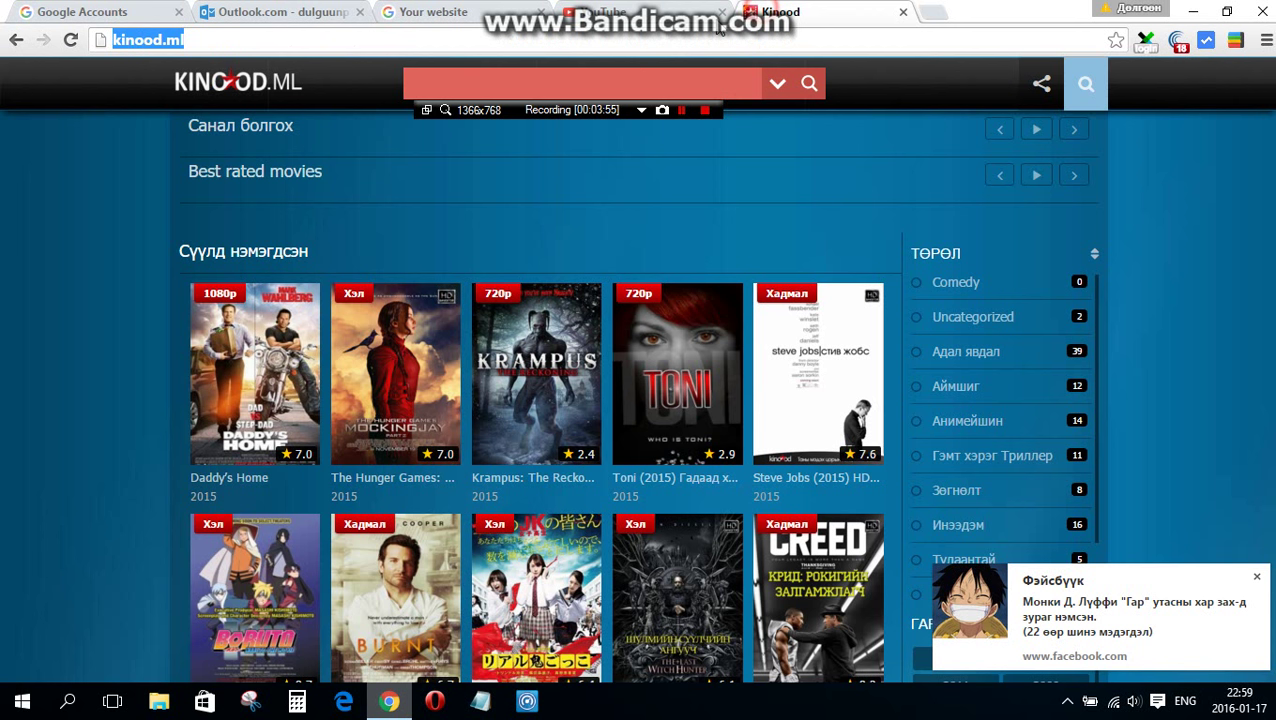
# - Paste the kinood.ml address back in, resubmit it, and select its 'ml/' ending
pyautogui.click(780, 12)
pyautogui.press('Return')
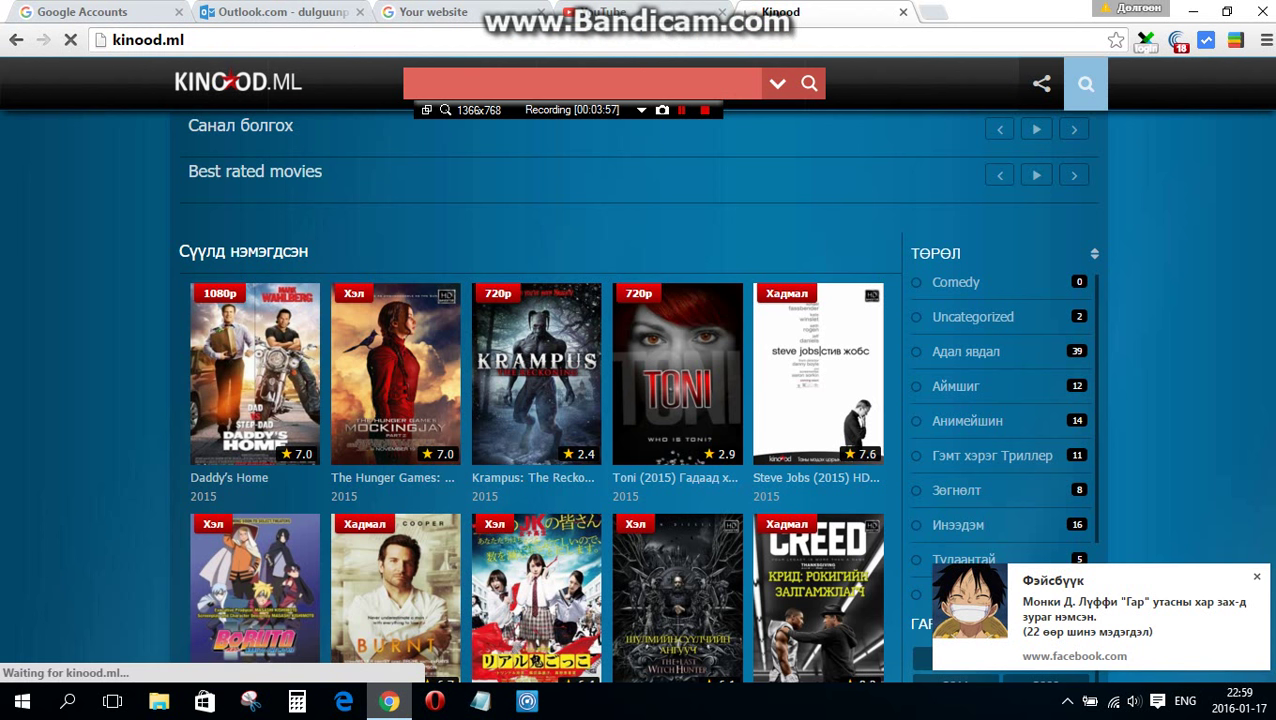
pyautogui.click(467, 10)
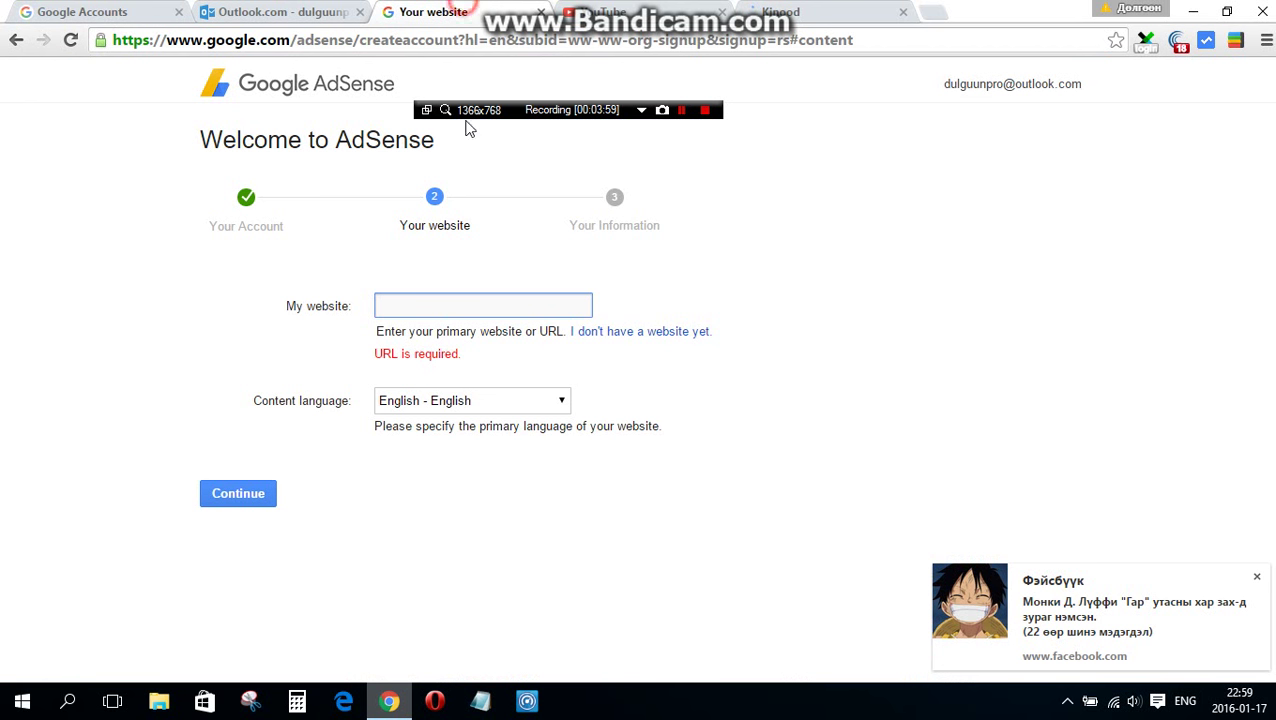
pyautogui.hotkey('ctrl', 'v')
pyautogui.click(243, 508)
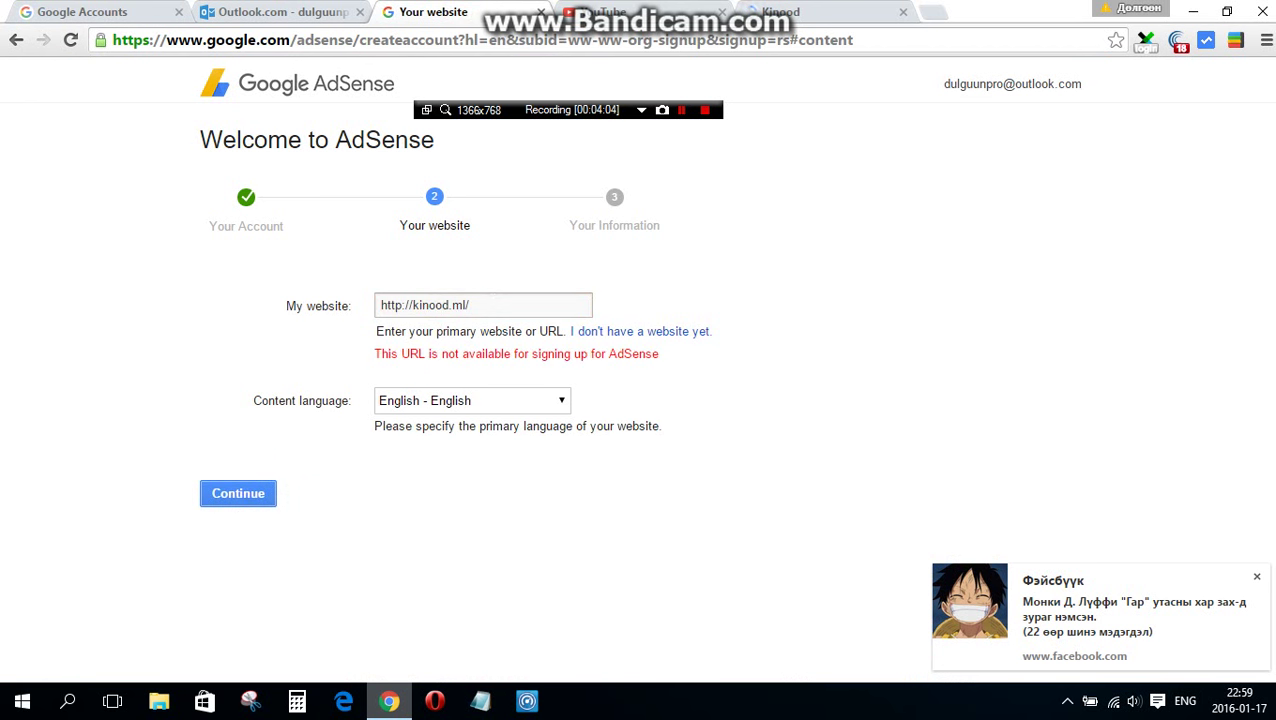
pyautogui.doubleClick(488, 304)
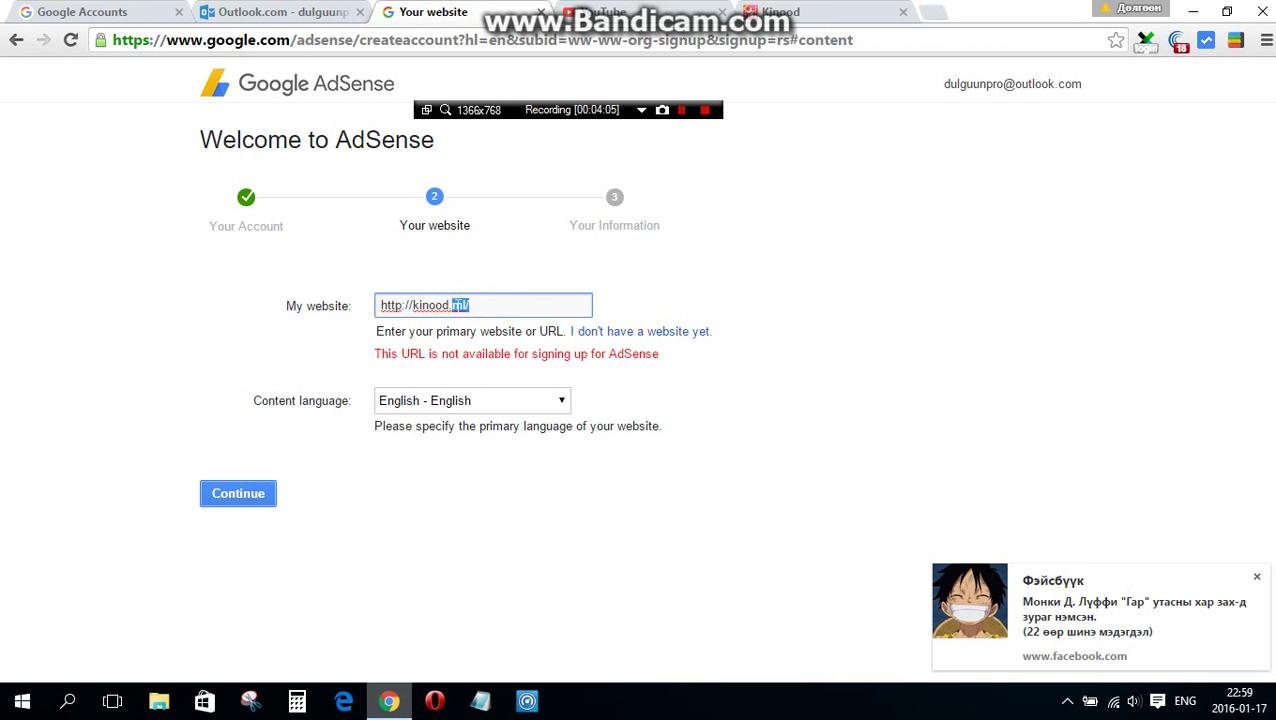
# - Change the domain ending to 'info', submit it, and pick United Kingdom as the country
pyautogui.write('info')
pyautogui.click(263, 489)
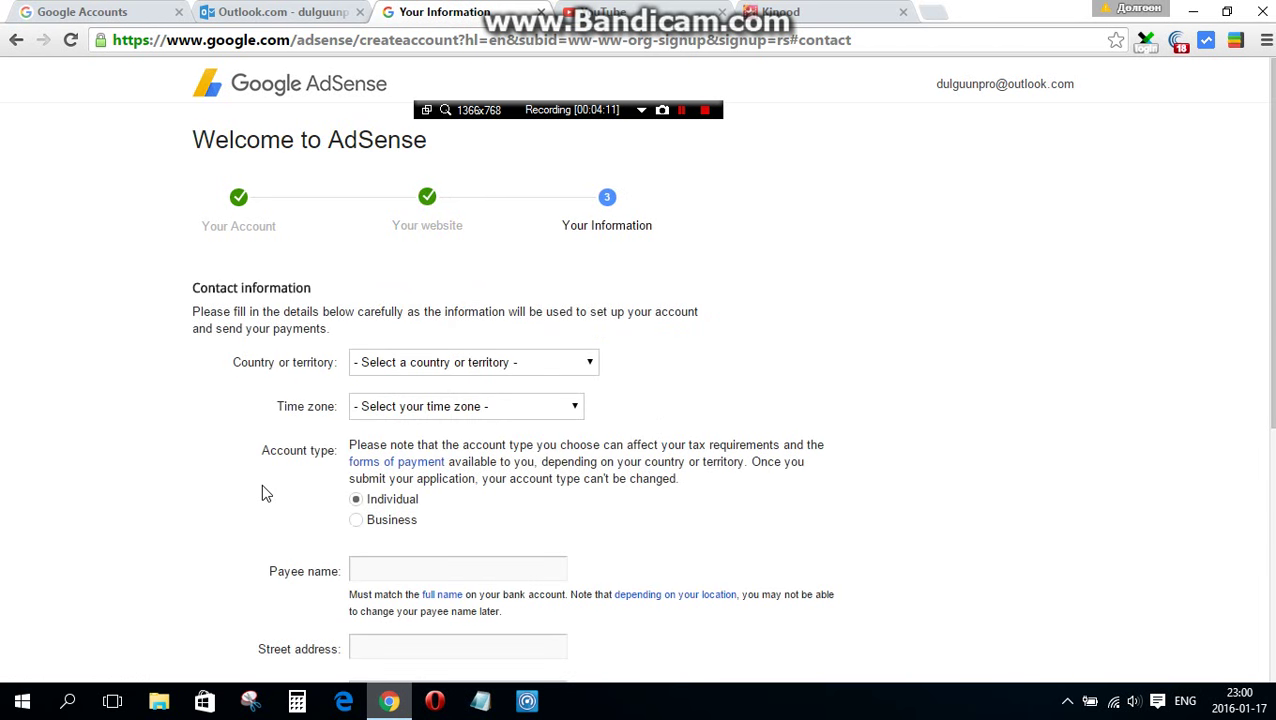
pyautogui.click(478, 370)
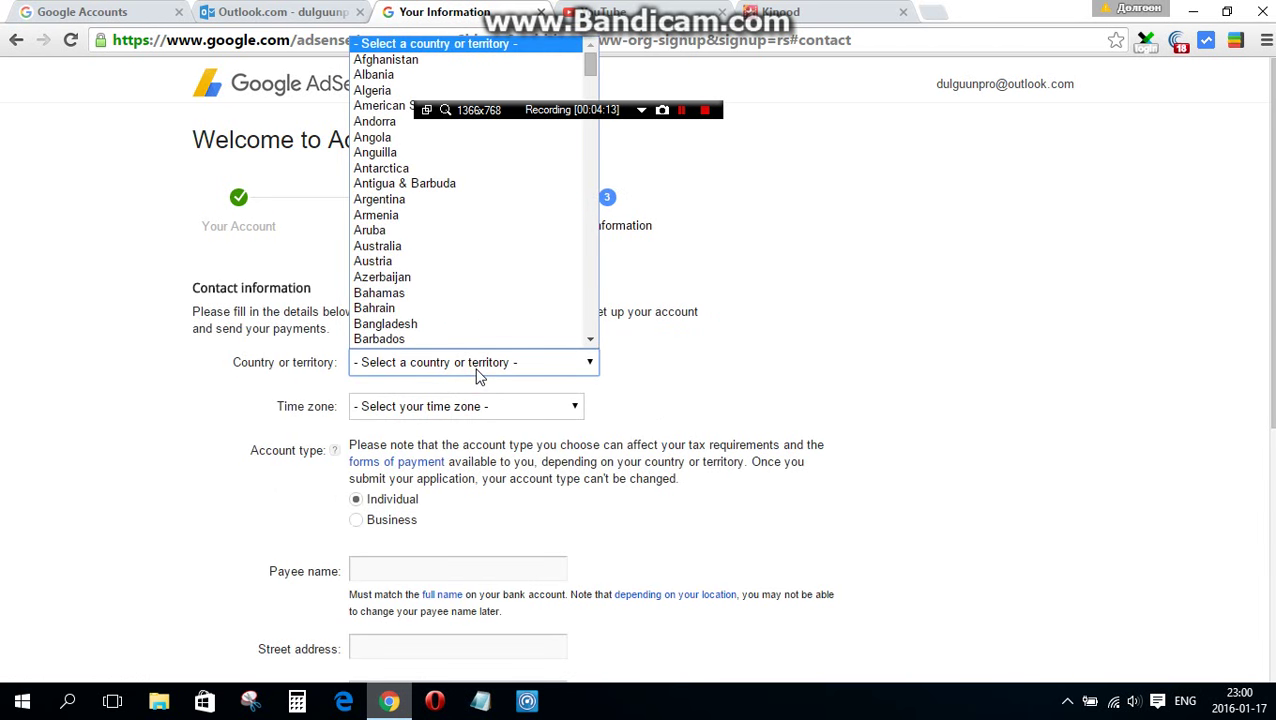
pyautogui.press('m')
pyautogui.press('Down')
pyautogui.press('Down')
pyautogui.press('Down')
pyautogui.press('Down')
pyautogui.press('Down')
pyautogui.press('Down')
pyautogui.press('Down')
pyautogui.press('Down')
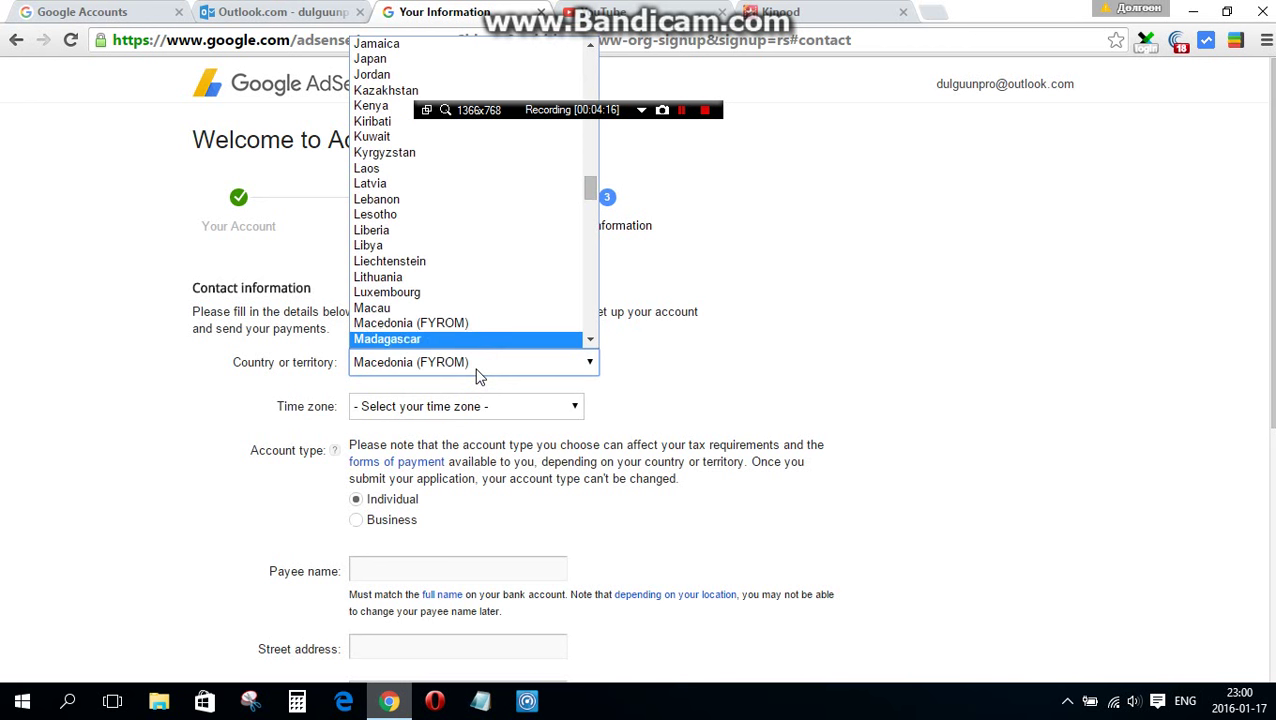
pyautogui.press('Down')
pyautogui.press('Down')
pyautogui.press('Down')
pyautogui.press('Down')
pyautogui.press('Down')
pyautogui.press('Down')
pyautogui.press('Down')
pyautogui.press('Down')
pyautogui.press('Down')
pyautogui.press('Down')
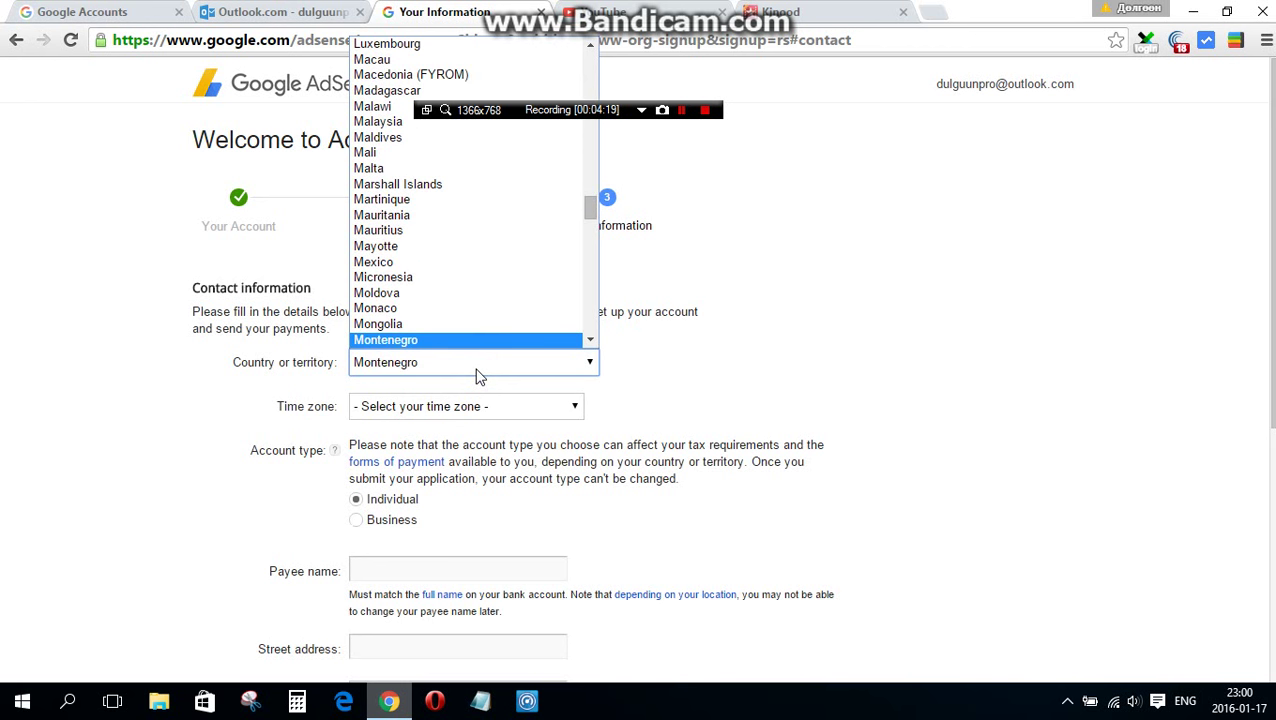
pyautogui.press('u')
pyautogui.press('Down')
pyautogui.press('Down')
pyautogui.press('Down')
pyautogui.press('Down')
pyautogui.press('Down')
pyautogui.press('Down')
pyautogui.press('Up')
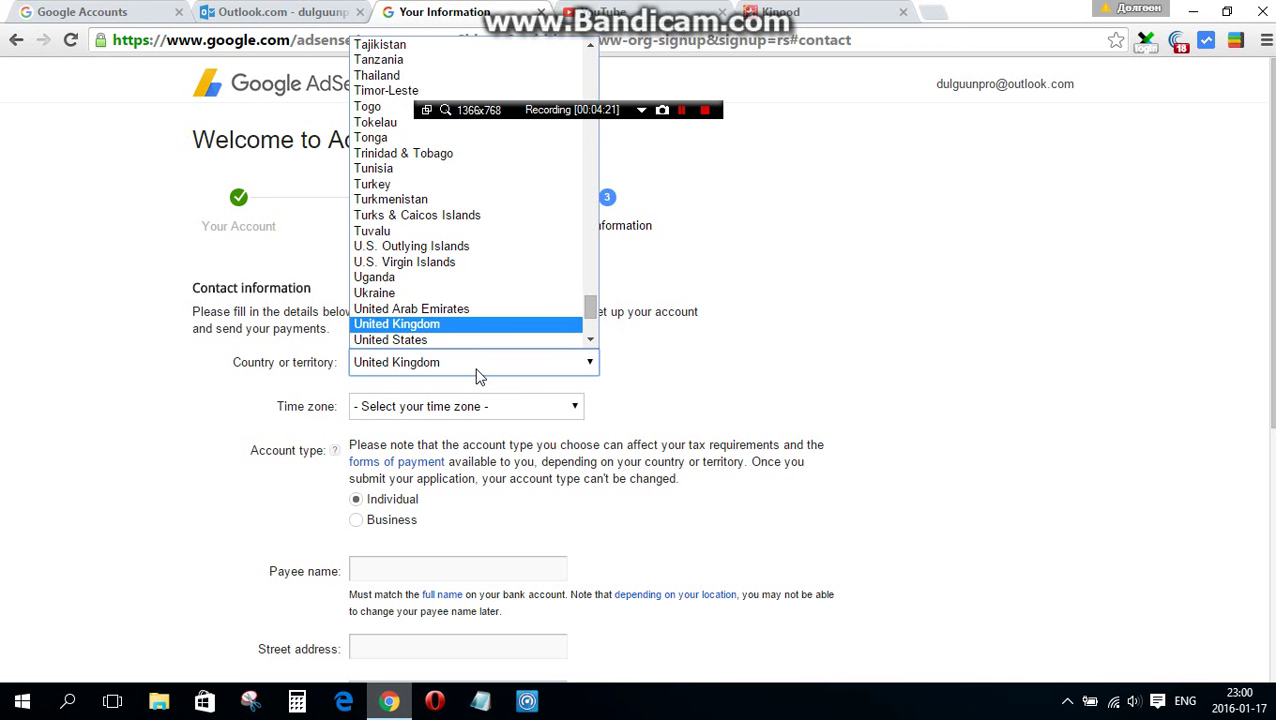
pyautogui.press('Return')
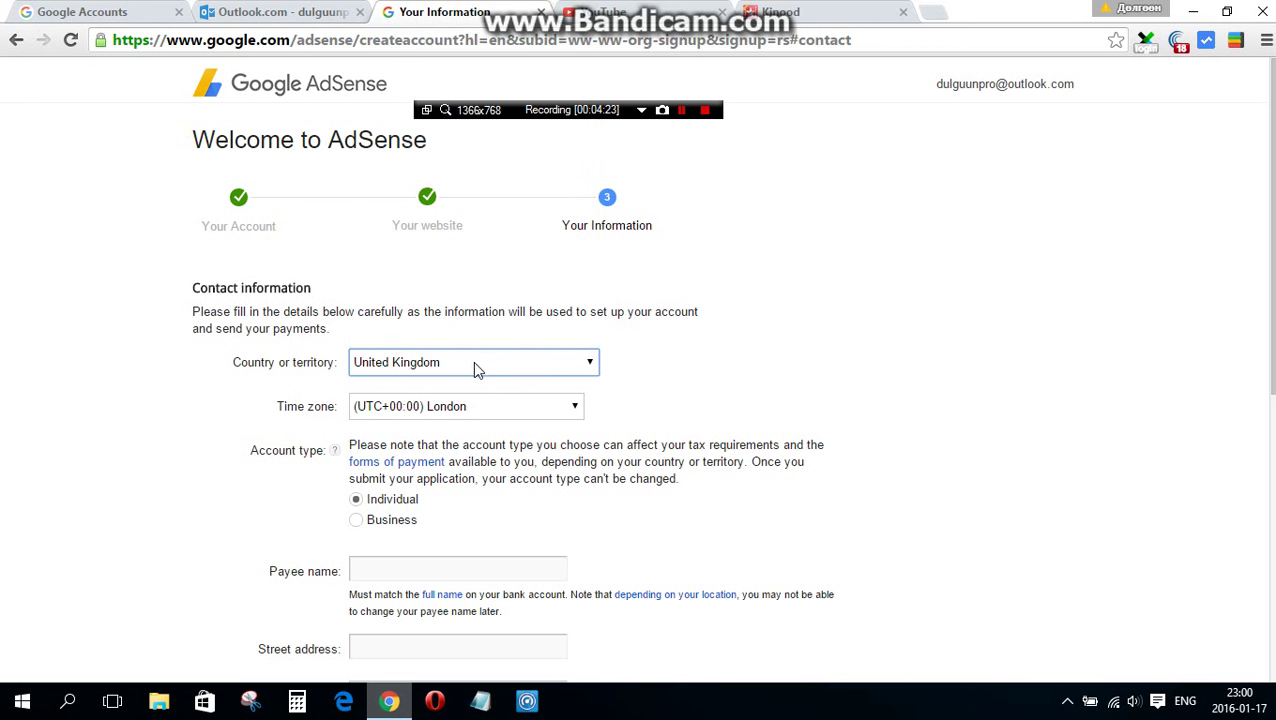
# - Set the country to Mongolia and the time zone to (UTC+08:00) Ulaanbaatar
pyautogui.click(472, 365)
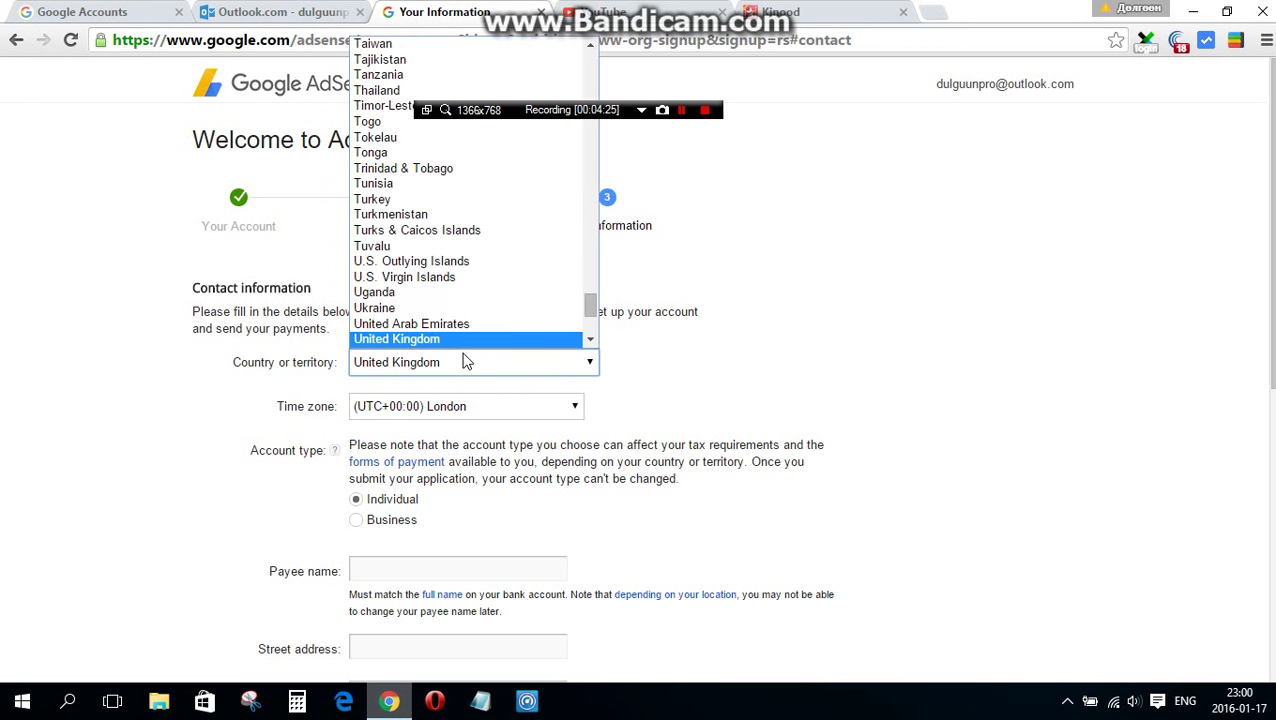
pyautogui.press('m')
pyautogui.press('Down')
pyautogui.press('Down')
pyautogui.press('Down')
pyautogui.press('Down')
pyautogui.press('Down')
pyautogui.press('Down')
pyautogui.press('Down')
pyautogui.press('Down')
pyautogui.press('Down')
pyautogui.press('Down')
pyautogui.press('Down')
pyautogui.press('Down')
pyautogui.press('Down')
pyautogui.press('Down')
pyautogui.press('Down')
pyautogui.press('Down')
pyautogui.press('Down')
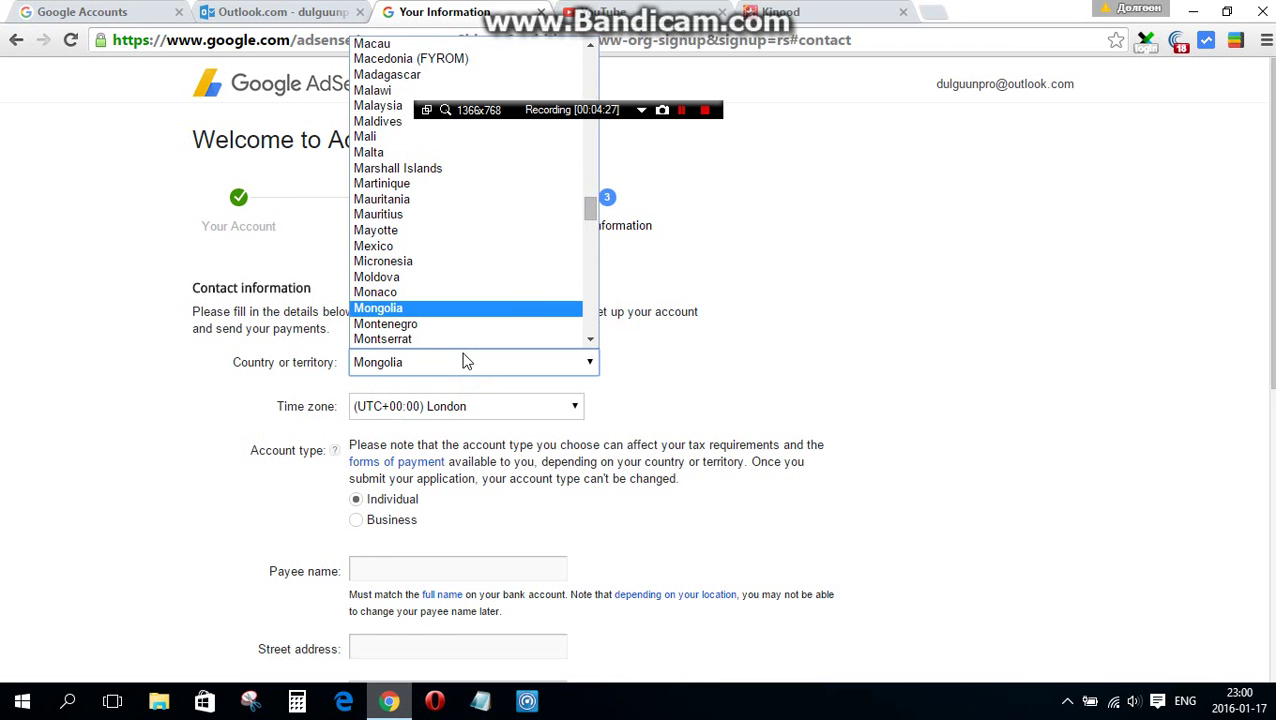
pyautogui.press('Return')
pyautogui.click(455, 407)
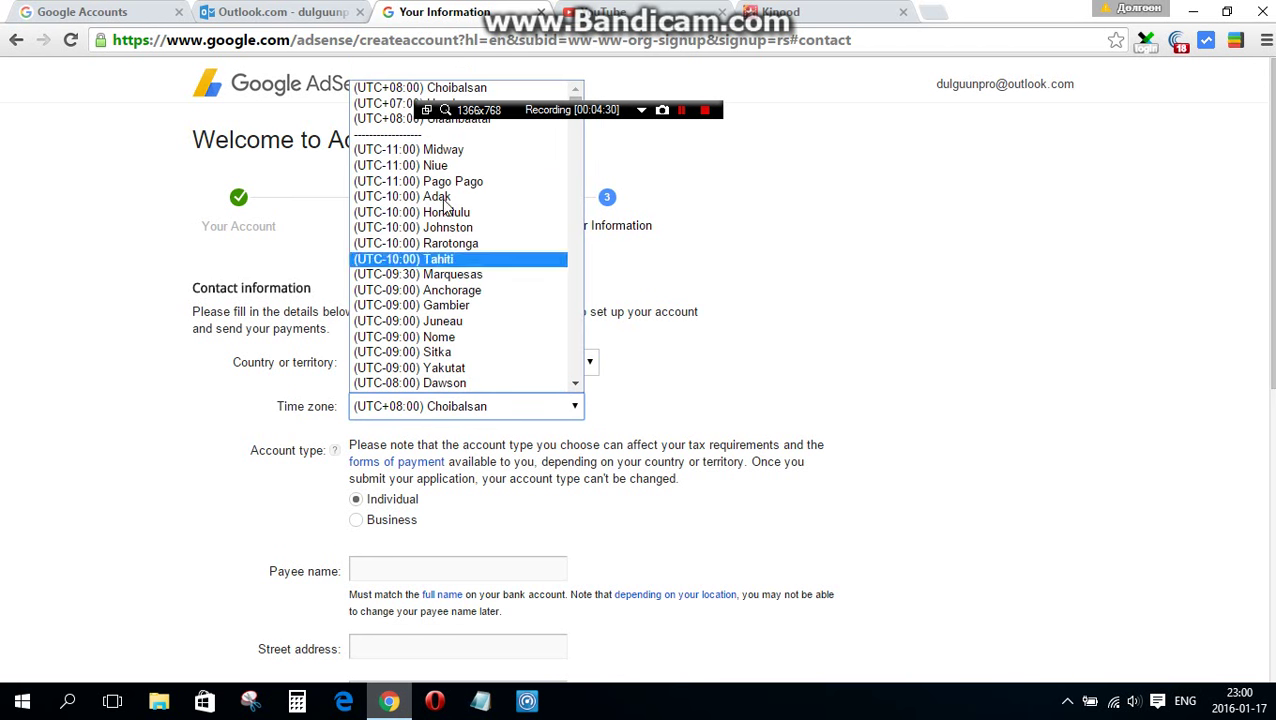
pyautogui.click(517, 112)
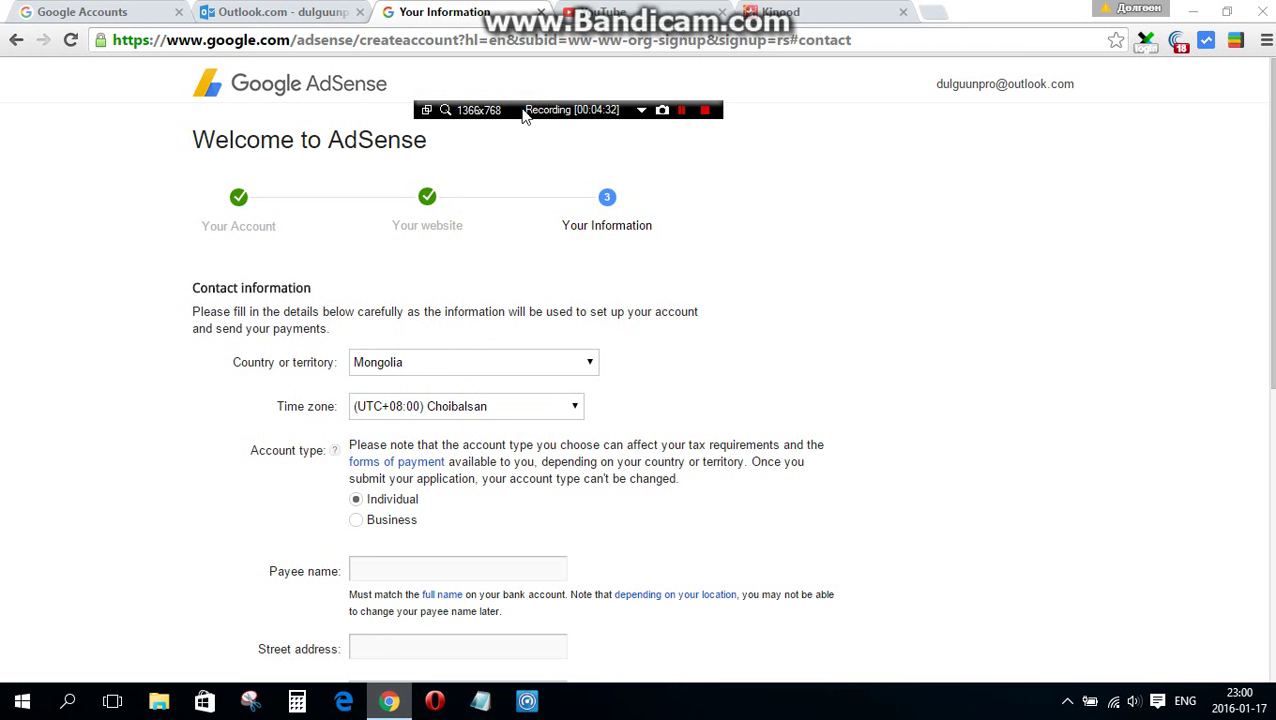
pyautogui.moveTo(517, 110); pyautogui.dragTo(585, 75)
pyautogui.click(425, 405)
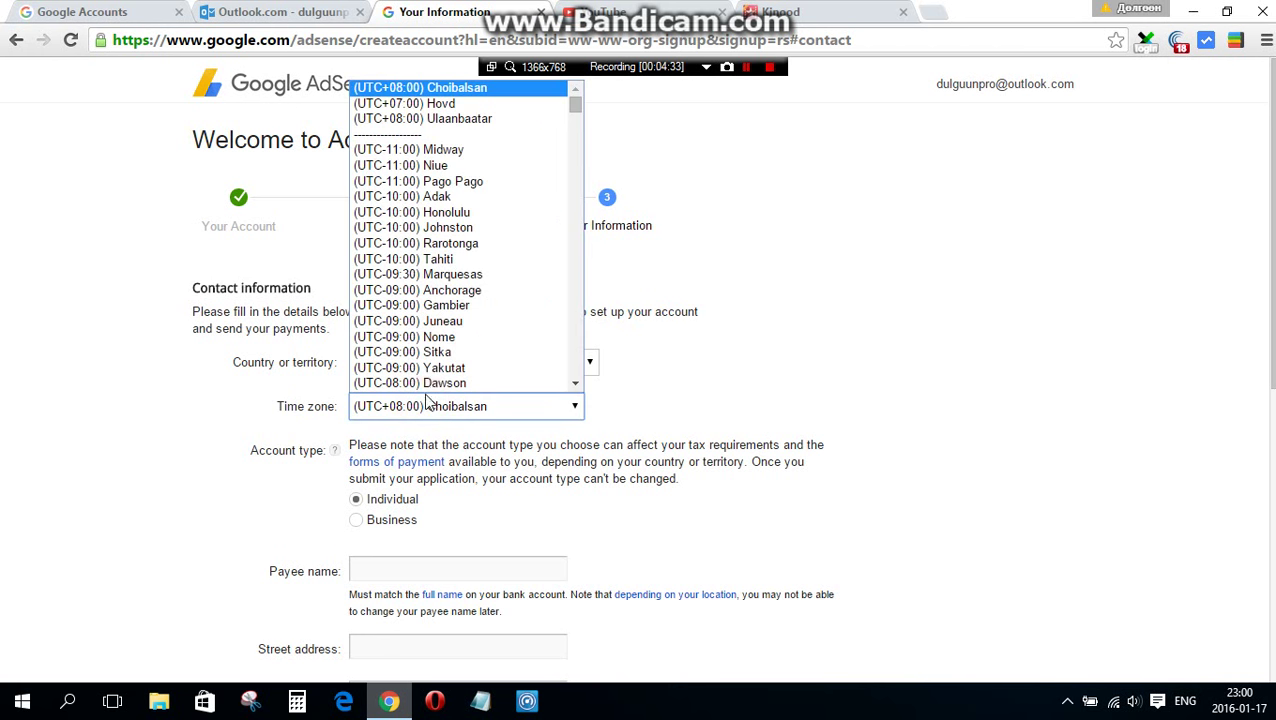
pyautogui.click(465, 118)
# - Enter the payee's full name and the first street address line
pyautogui.scroll(-2, 480, 410)
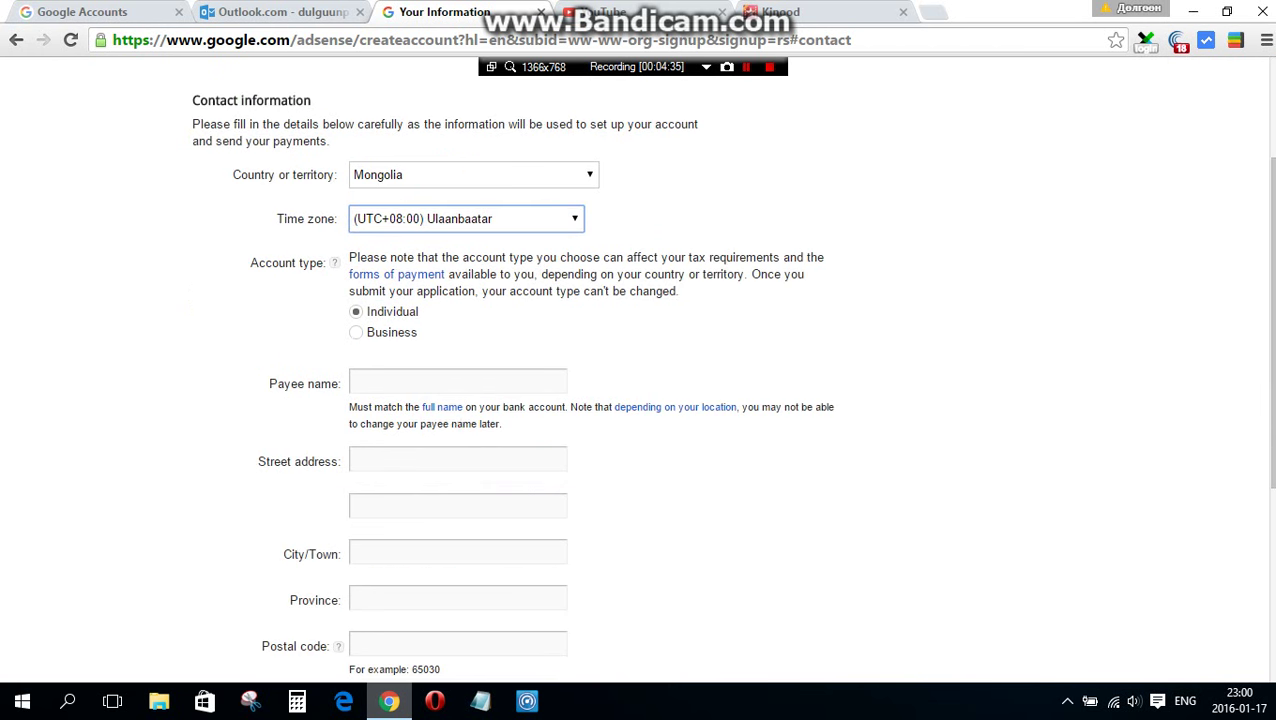
pyautogui.click(422, 383)
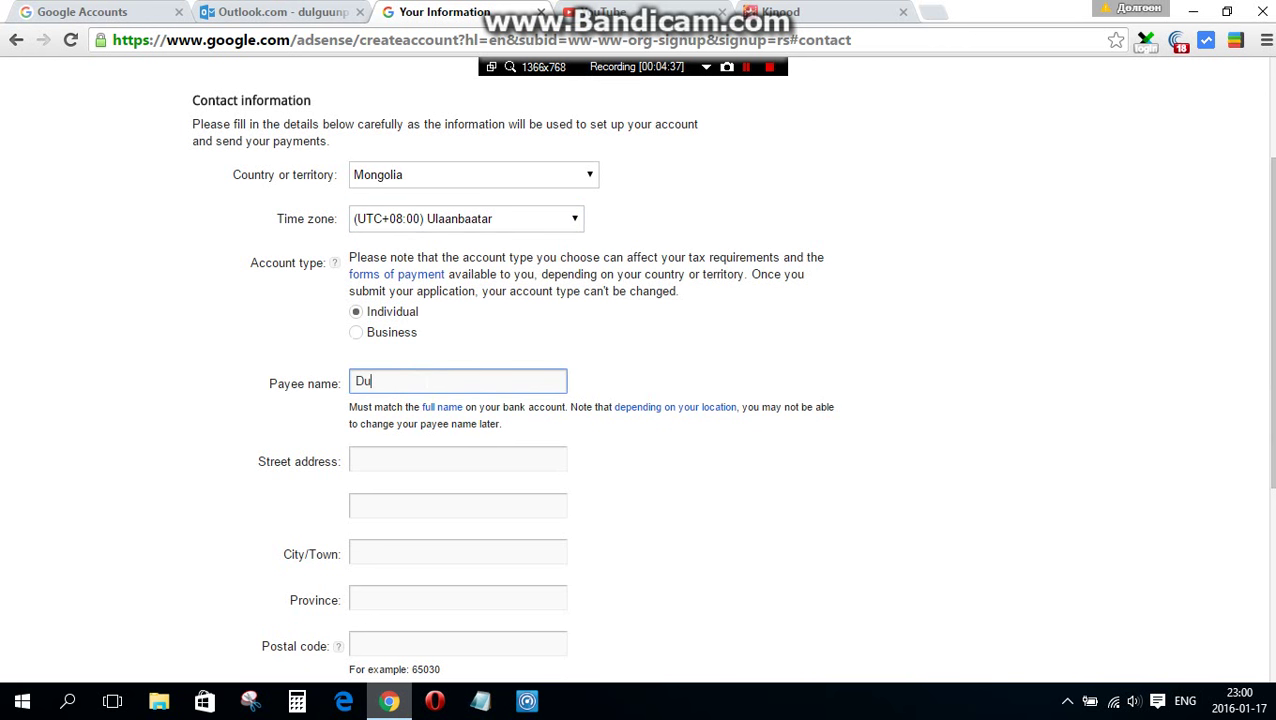
pyautogui.click(430, 455)
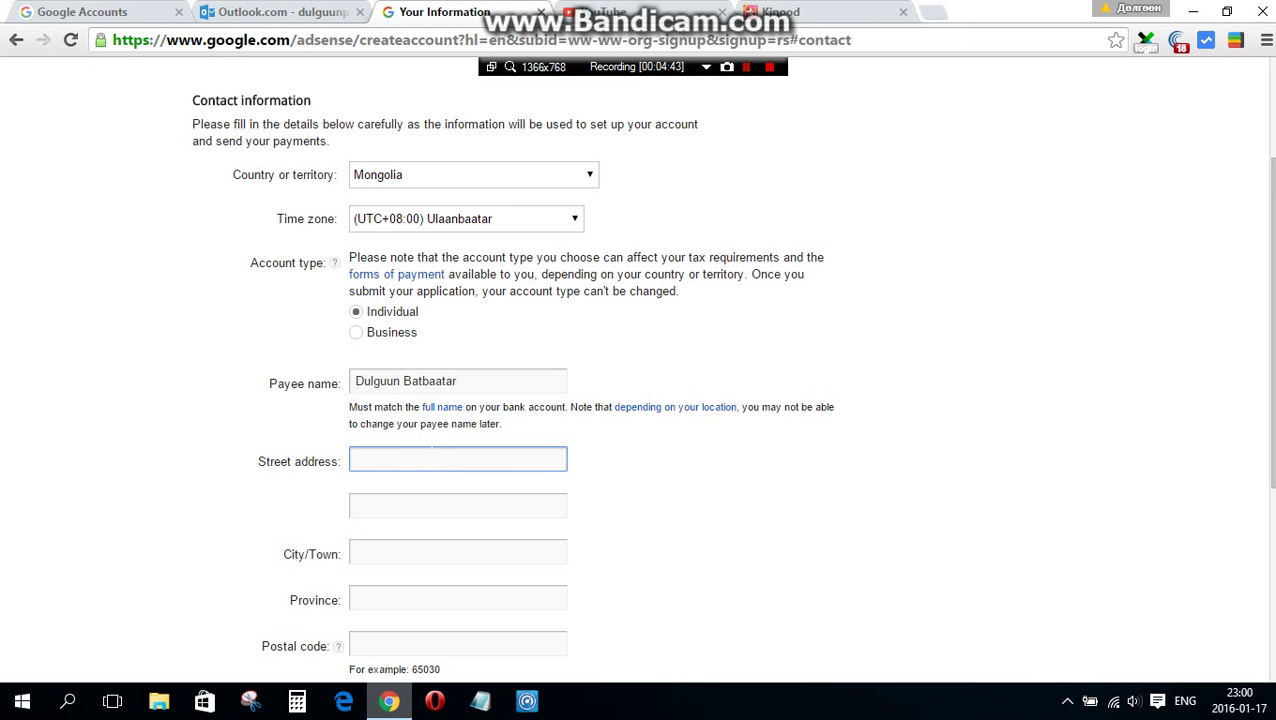
# - Enter the second street address line
pyautogui.click(393, 507)
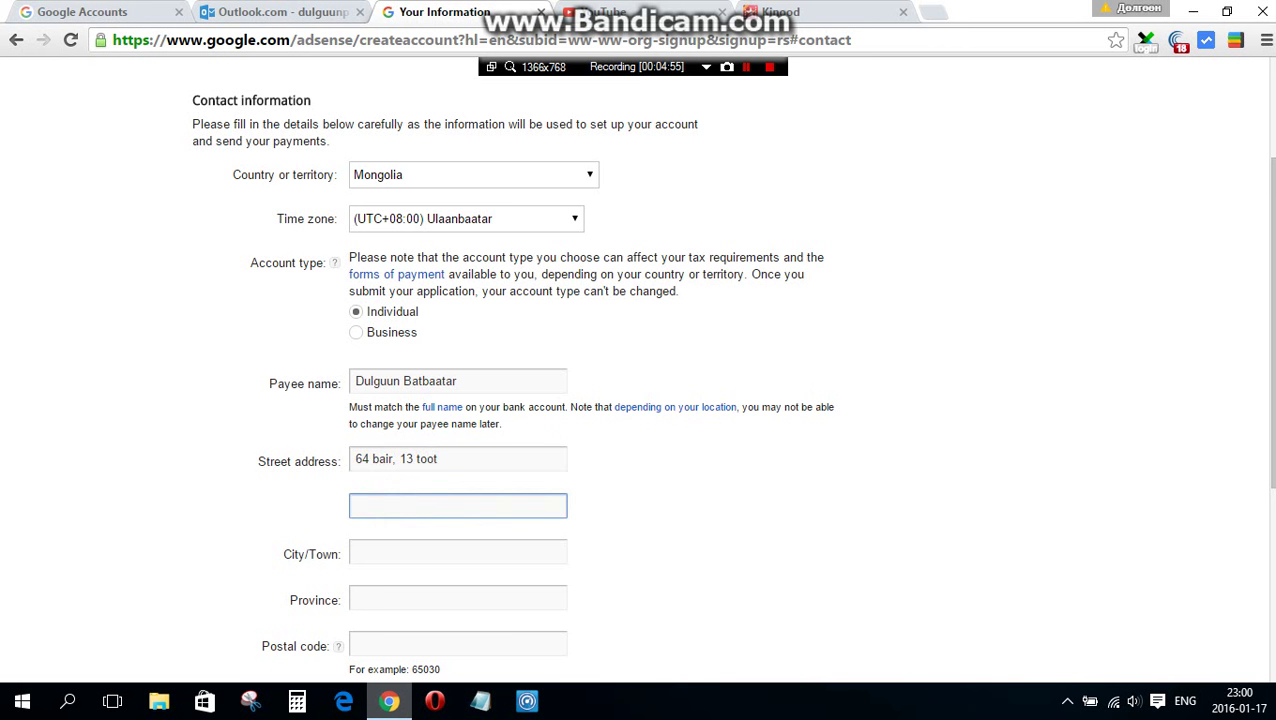
pyautogui.write('Bgd')
pyautogui.press('BackSpace')
pyautogui.press('BackSpace')
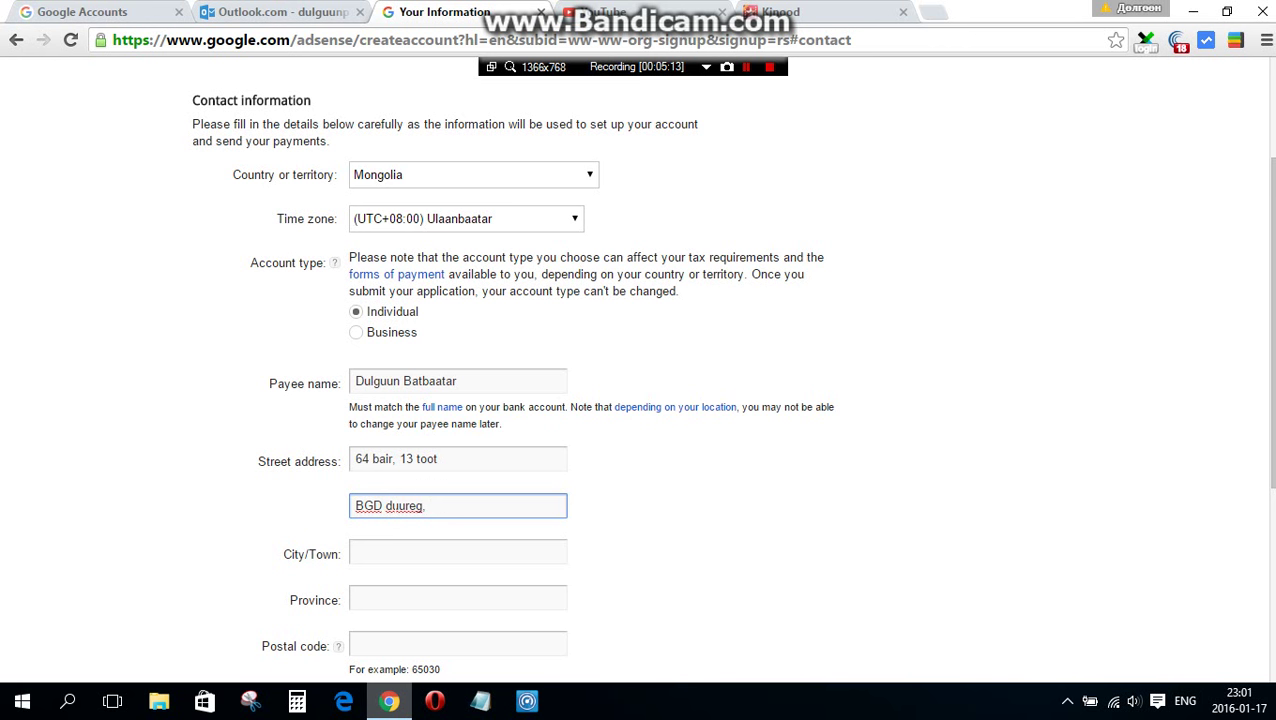
# - Fill in the city, province and postal code fields
pyautogui.click(399, 549)
pyautogui.write('Ul')
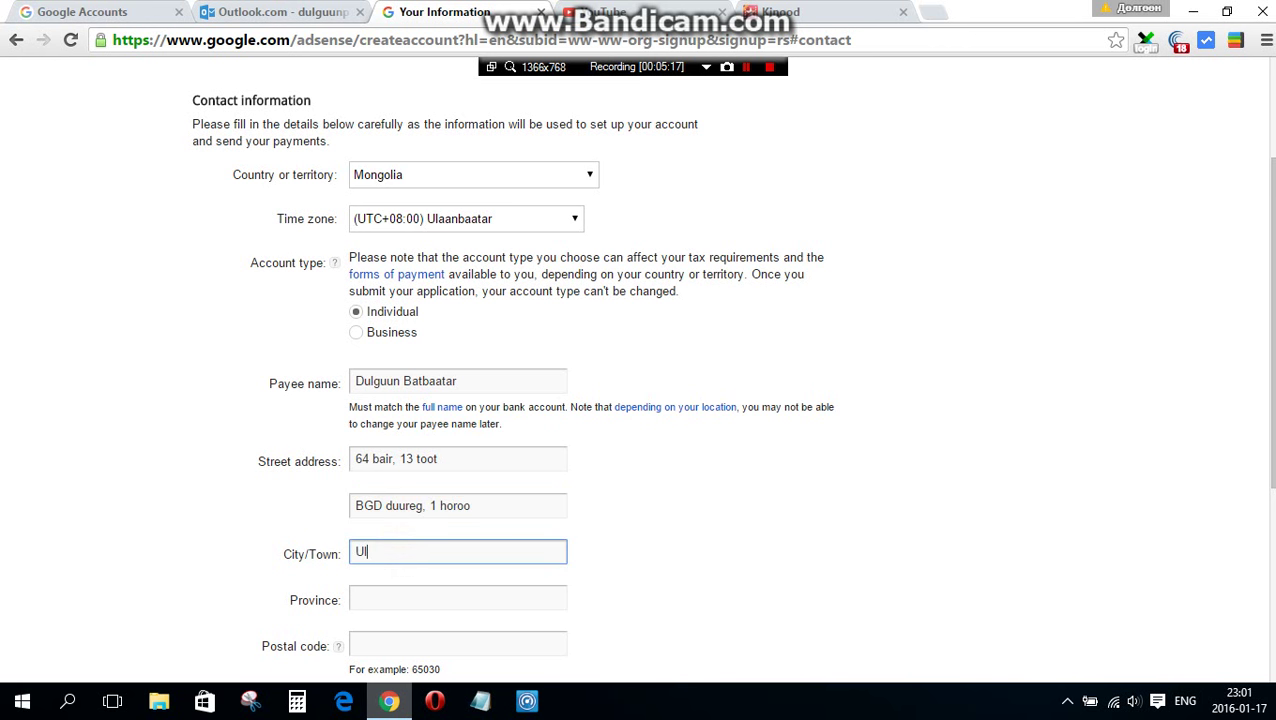
pyautogui.write('aanbaatar')
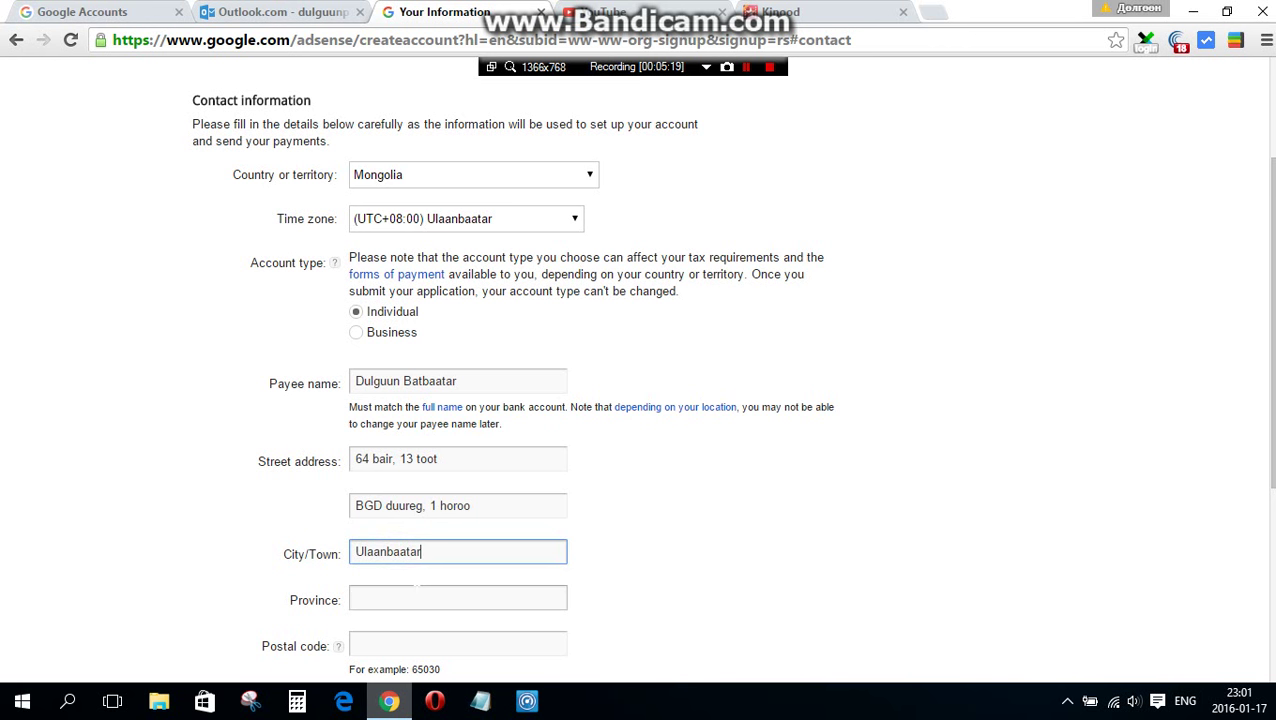
pyautogui.click(414, 594)
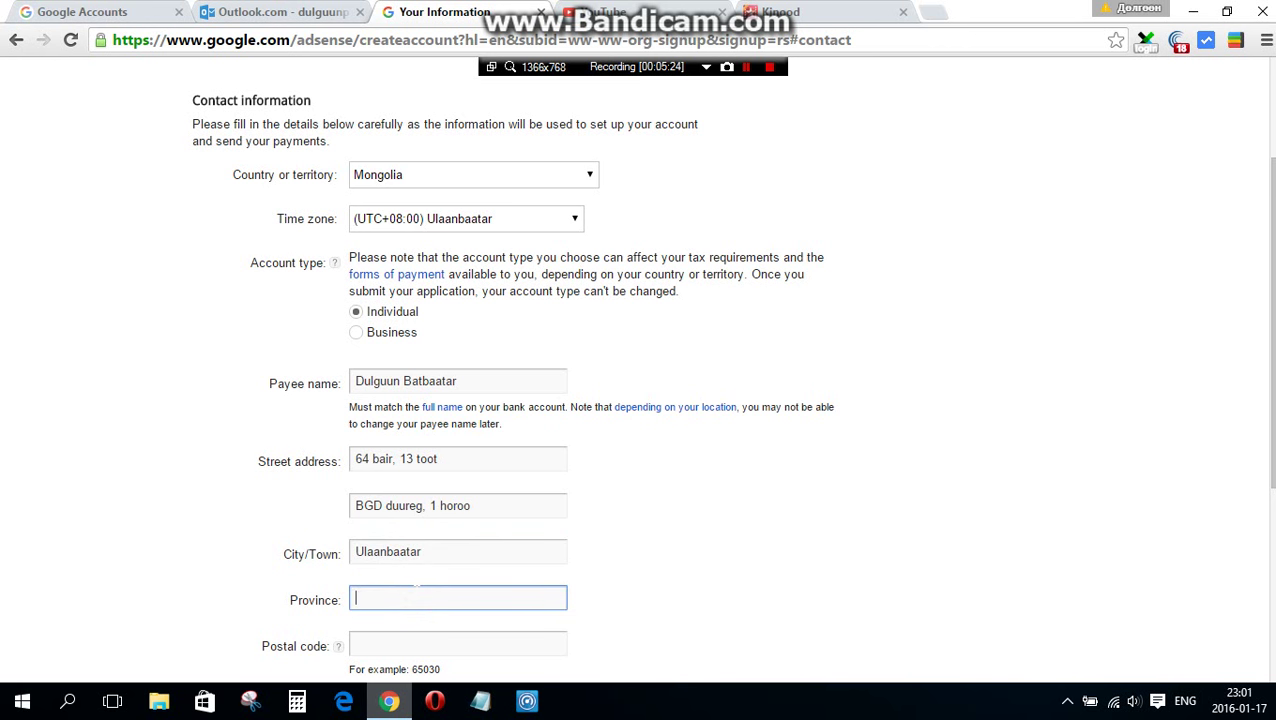
pyautogui.write('BGD duureg')
pyautogui.click(371, 643)
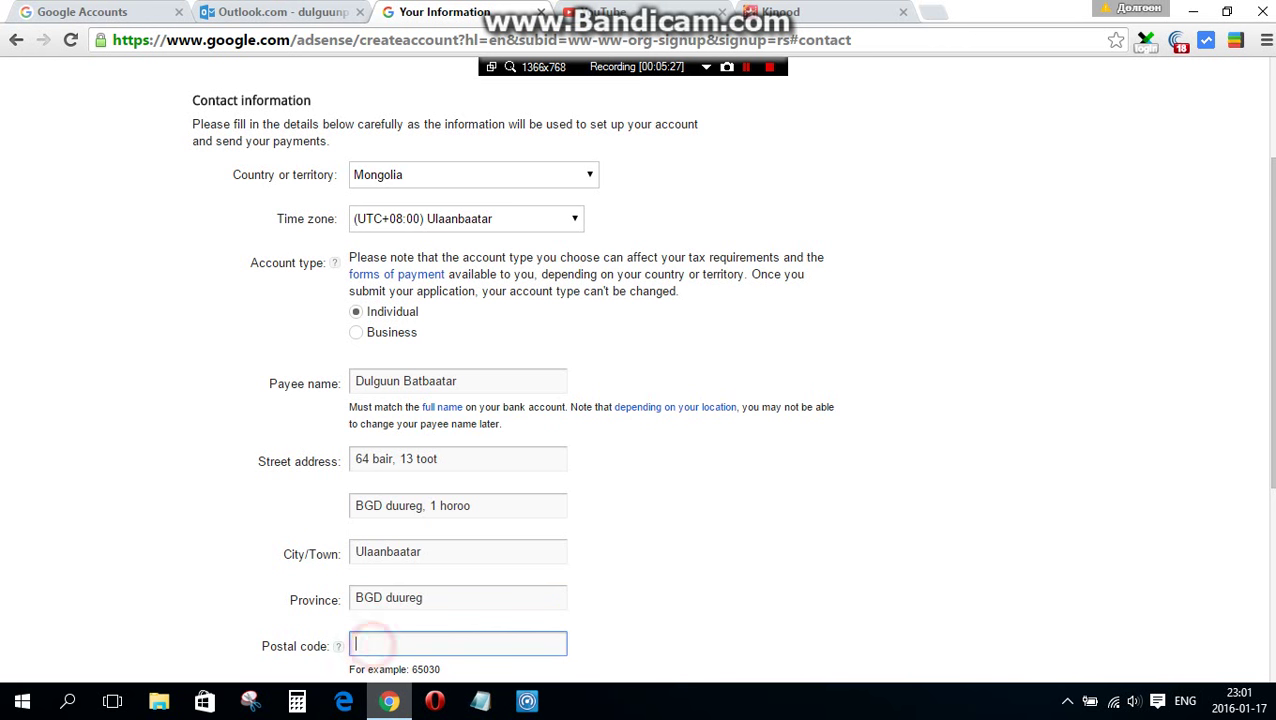
pyautogui.write('11000')
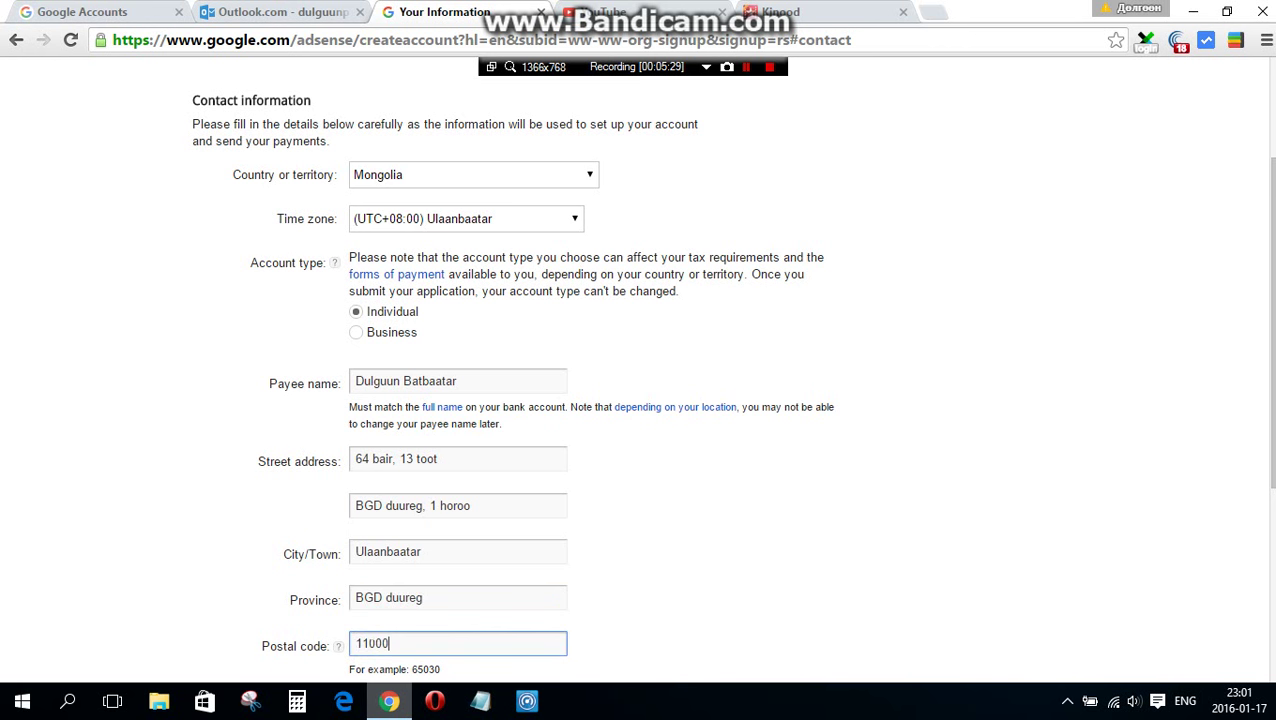
pyautogui.scroll(-3, 453, 628)
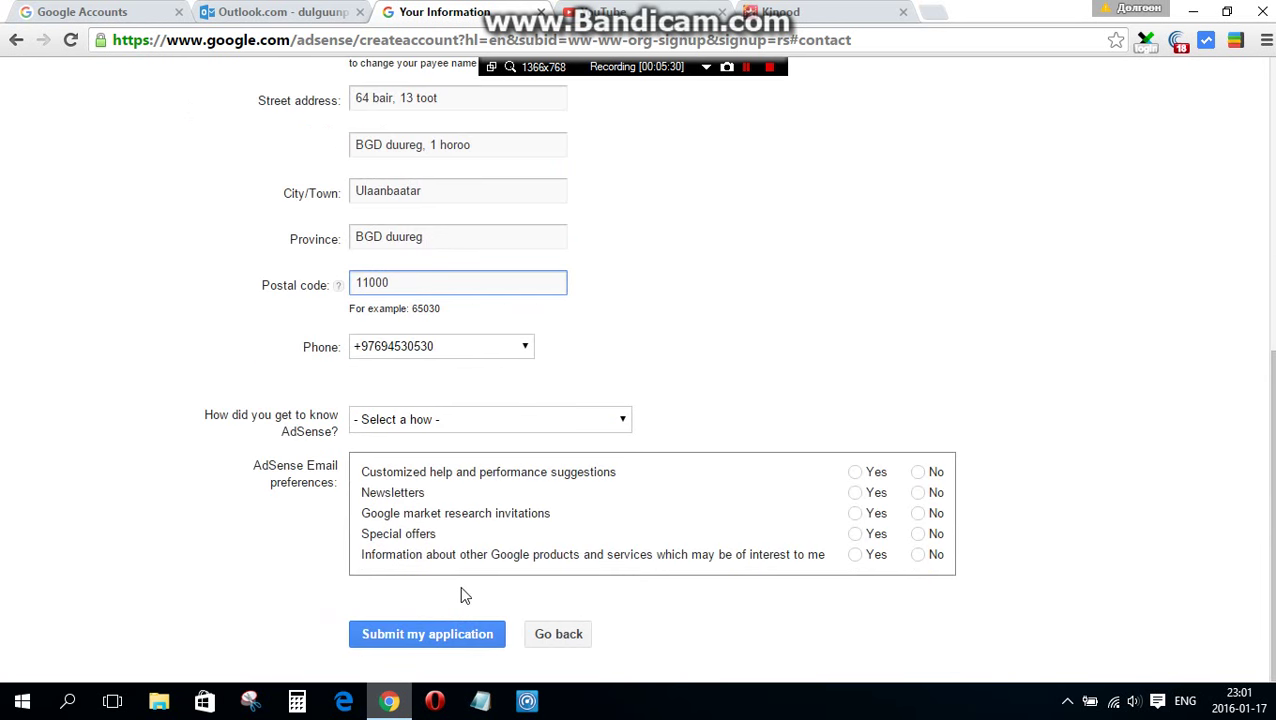
# - Choose Other as referral source, opt in only to newsletters, submit, and tick the terms agreement
pyautogui.click(447, 419)
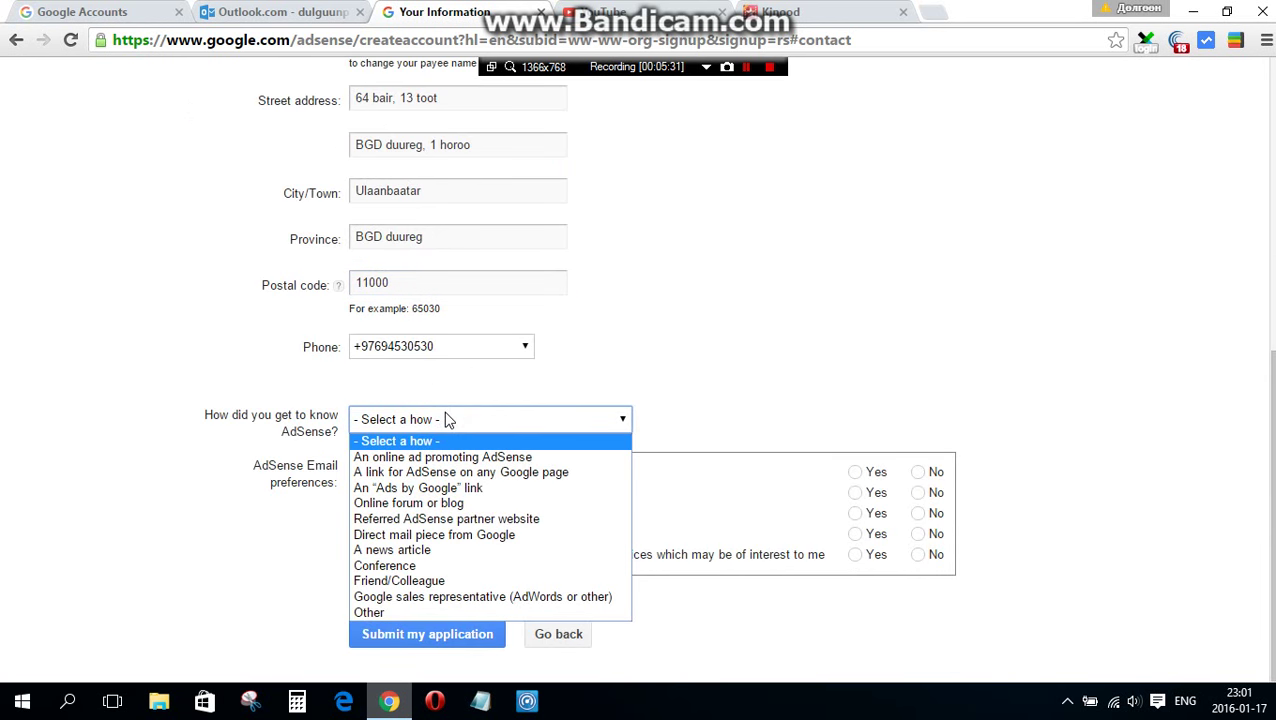
pyautogui.click(411, 610)
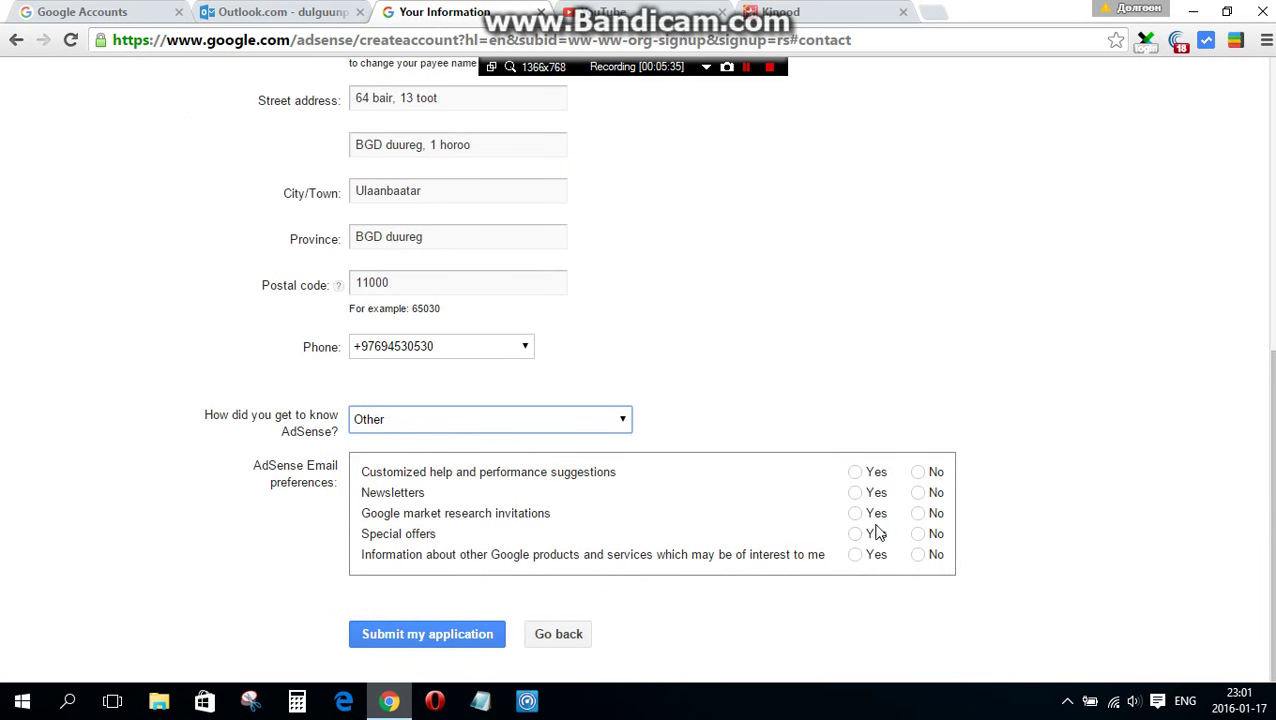
pyautogui.click(855, 472)
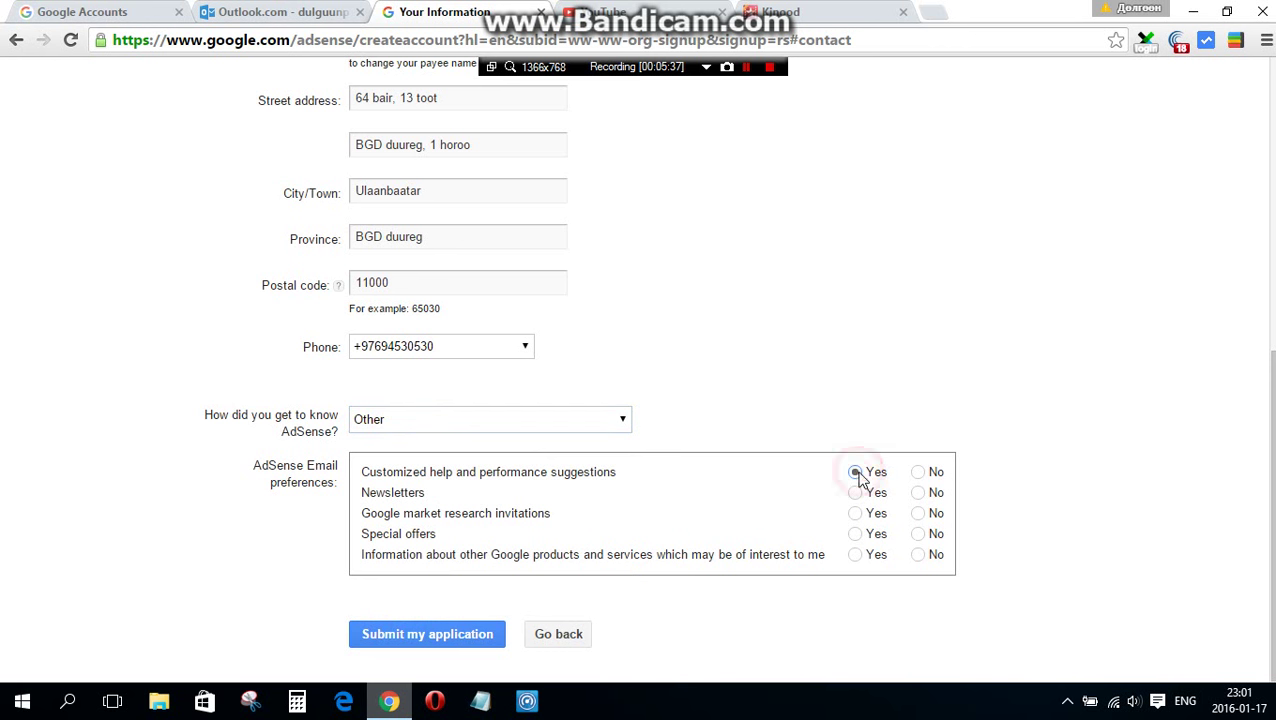
pyautogui.click(918, 472)
pyautogui.click(855, 493)
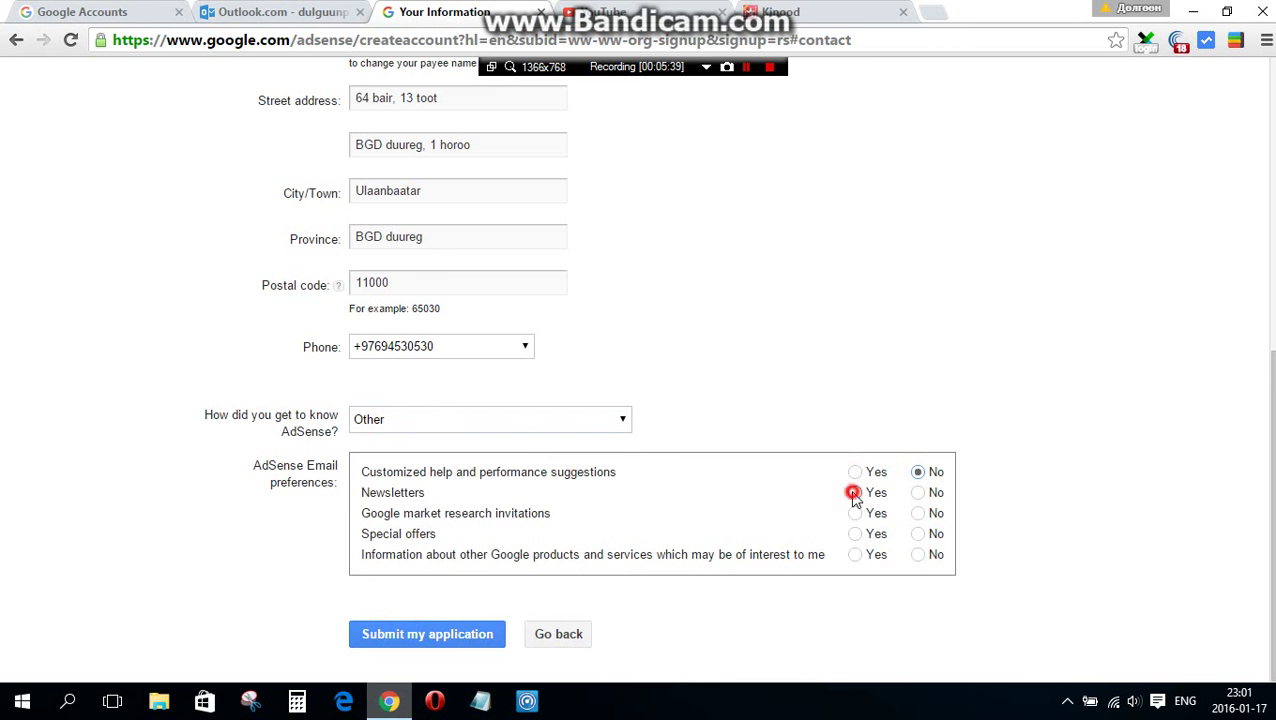
pyautogui.click(918, 514)
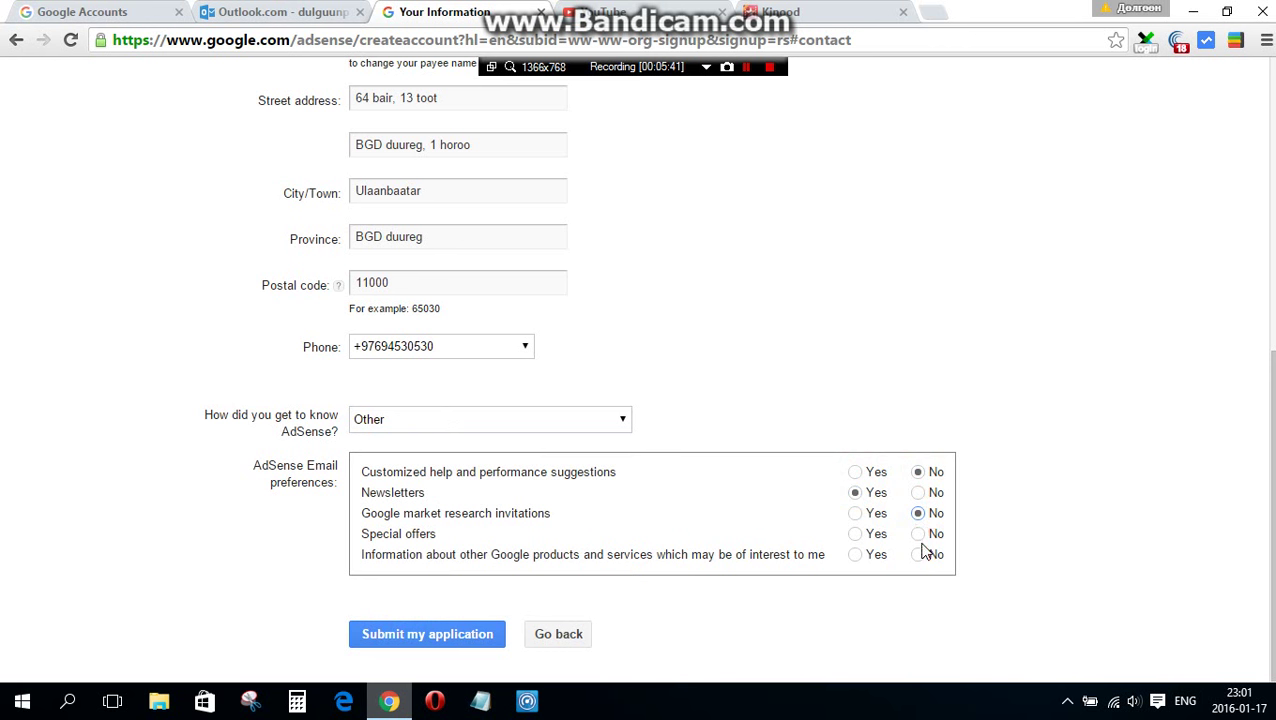
pyautogui.click(918, 534)
pyautogui.click(918, 555)
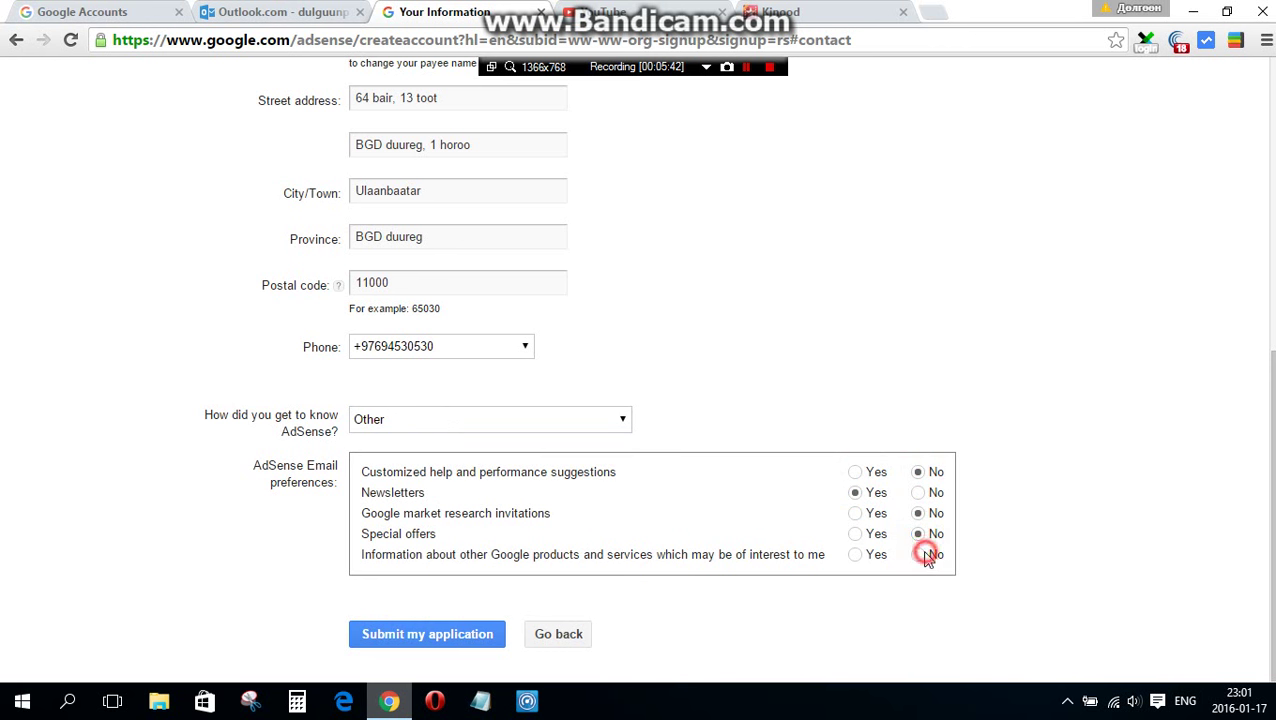
pyautogui.click(461, 634)
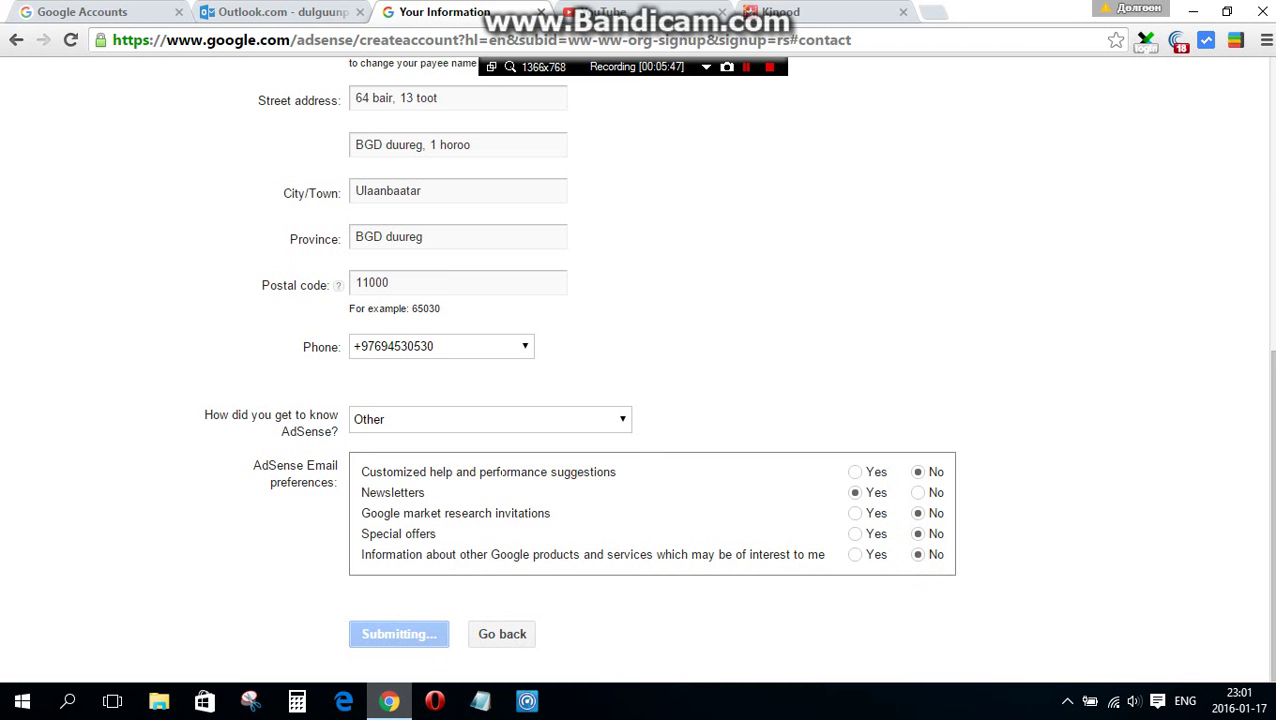
pyautogui.click(305, 557)
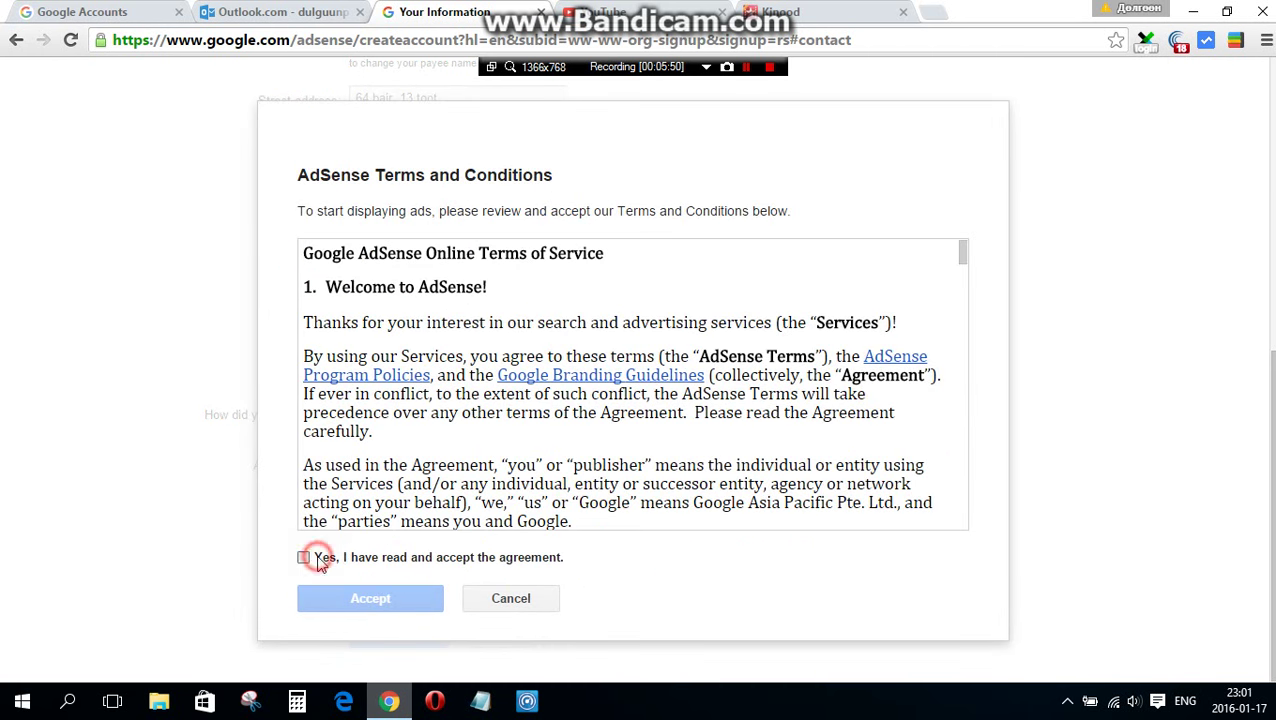
# - Accept the AdSense Terms and Conditions agreement
pyautogui.click(350, 596)
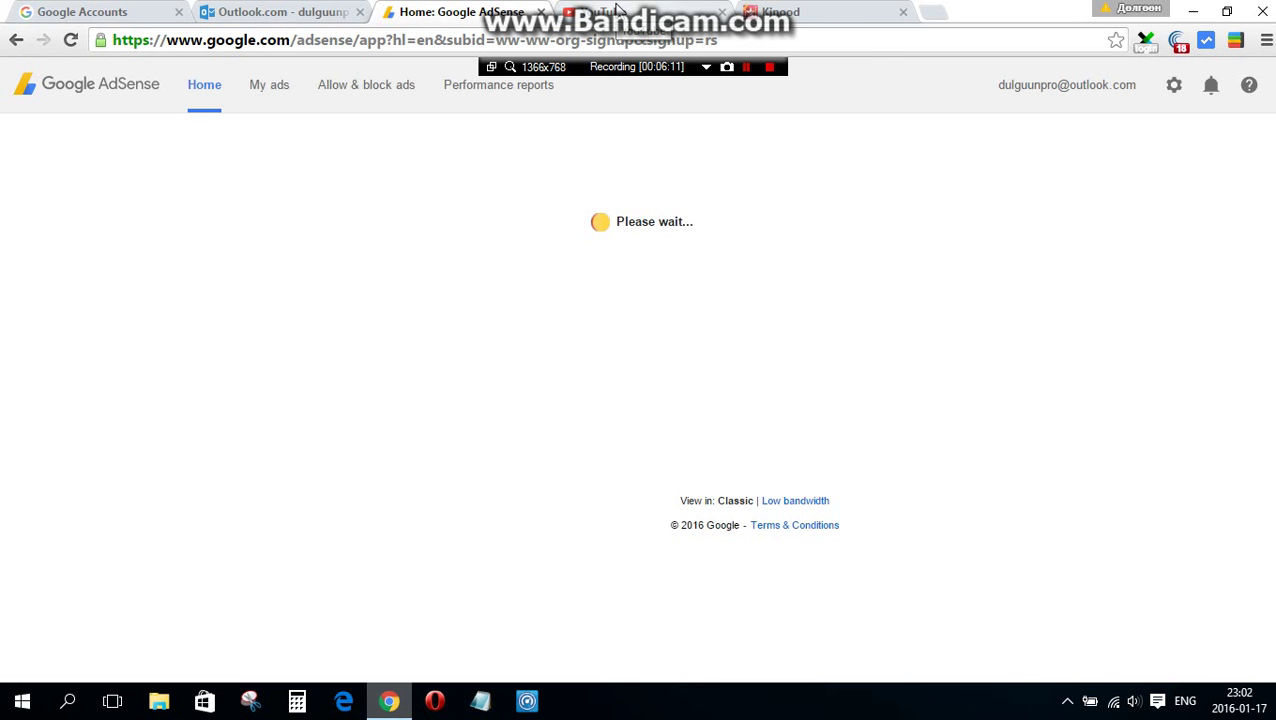
# - Sign in on the YouTube tab and go to My Channel to start a new channel
pyautogui.click(618, 11)
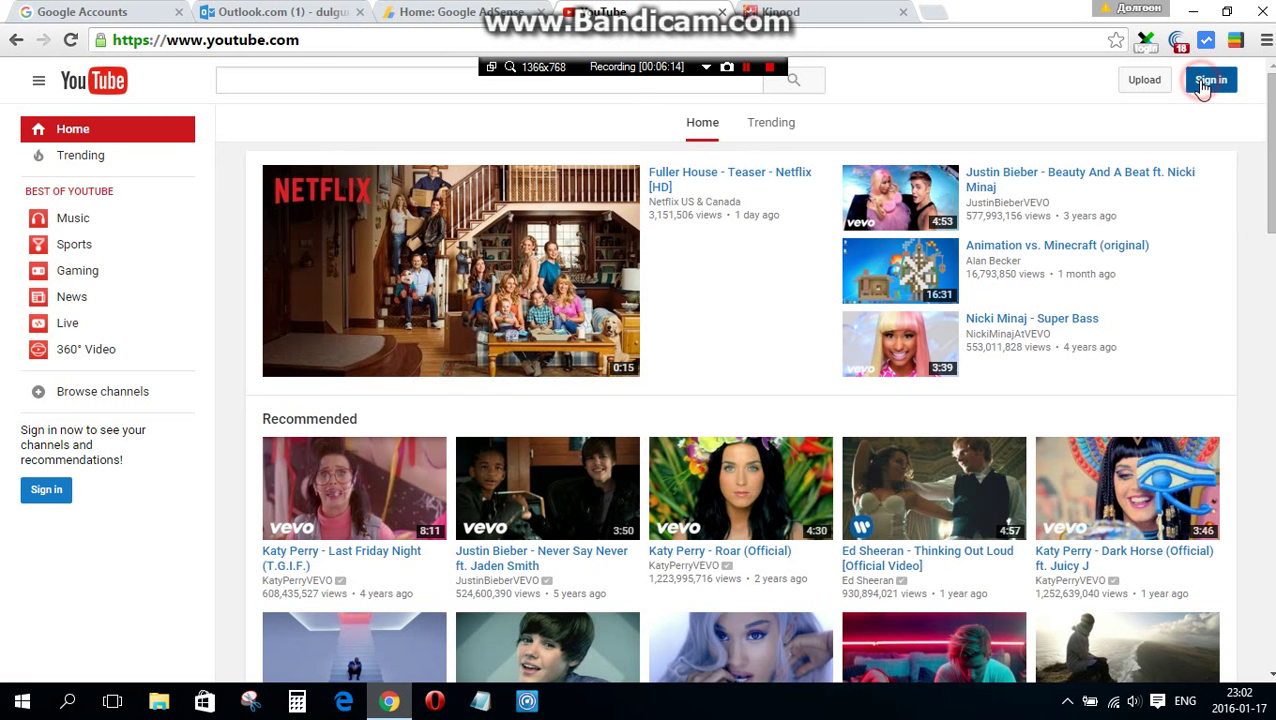
pyautogui.click(1203, 86)
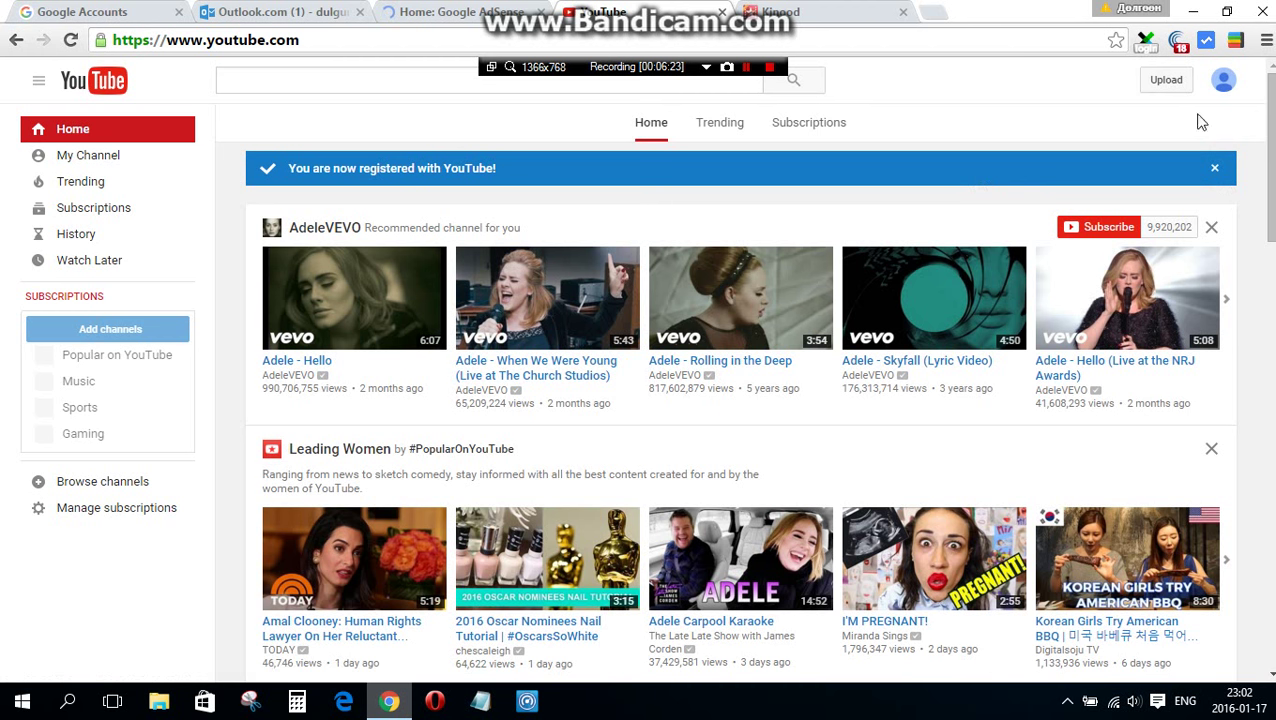
pyautogui.click(86, 165)
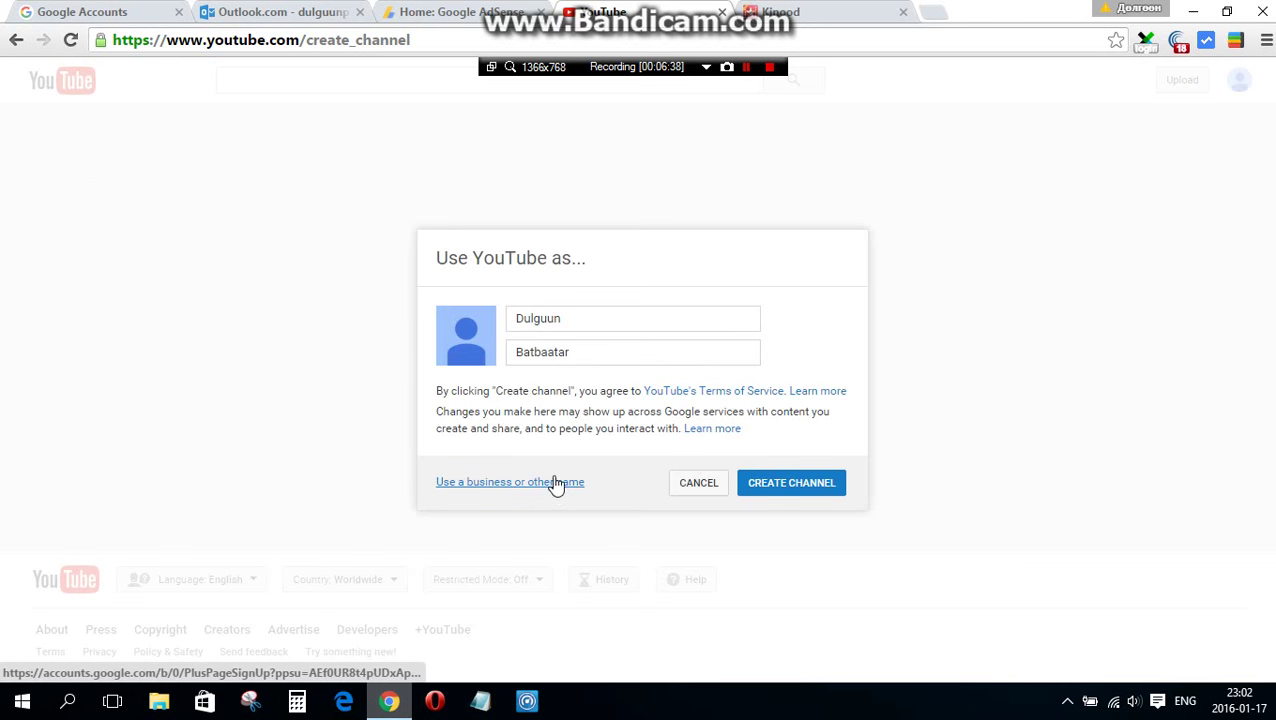
# - Replace the first and last name fields with iMoney and create the channel
pyautogui.doubleClick(590, 325)
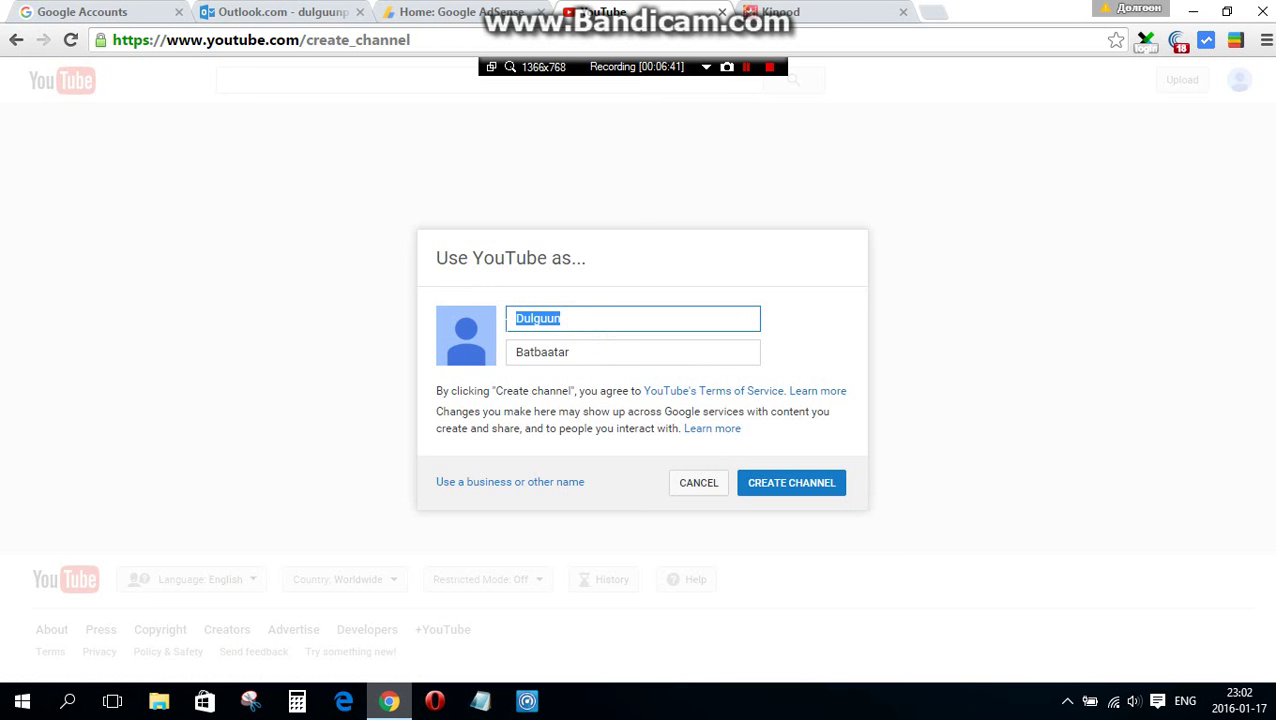
pyautogui.press('BackSpace')
pyautogui.write('i')
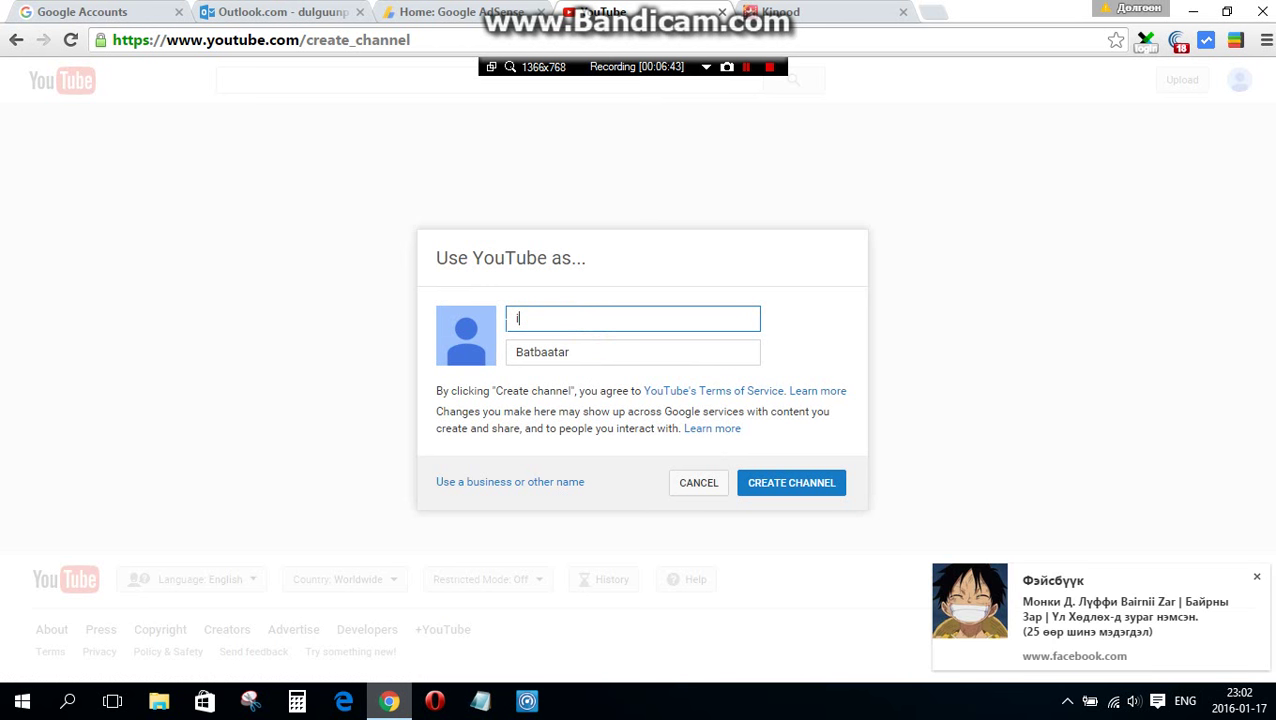
pyautogui.write('Money')
pyautogui.click(618, 360)
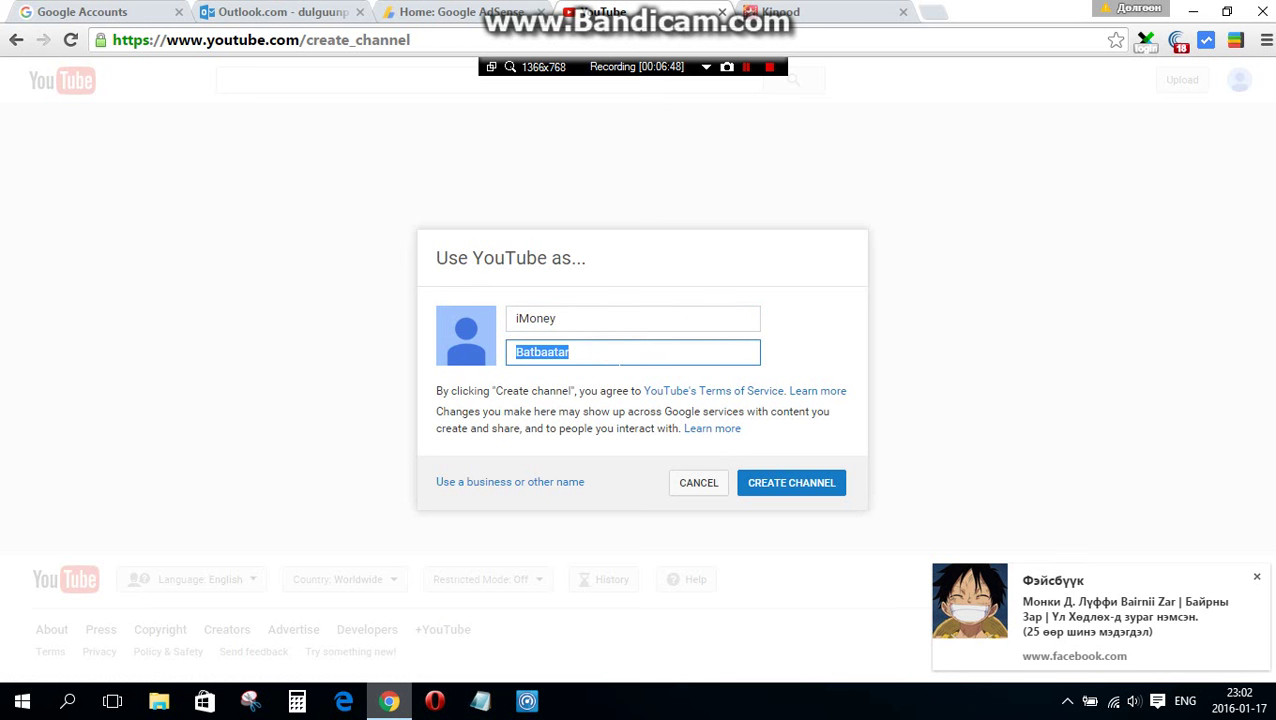
pyautogui.click(570, 321)
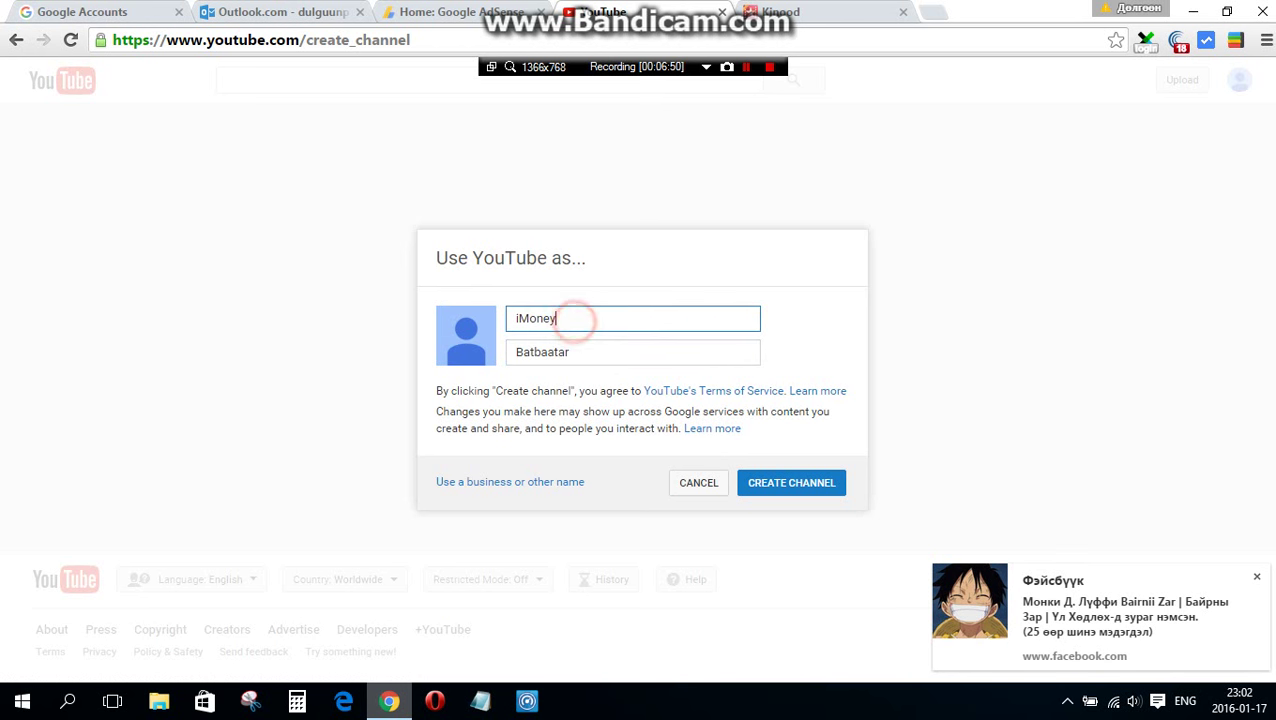
pyautogui.doubleClick(580, 351)
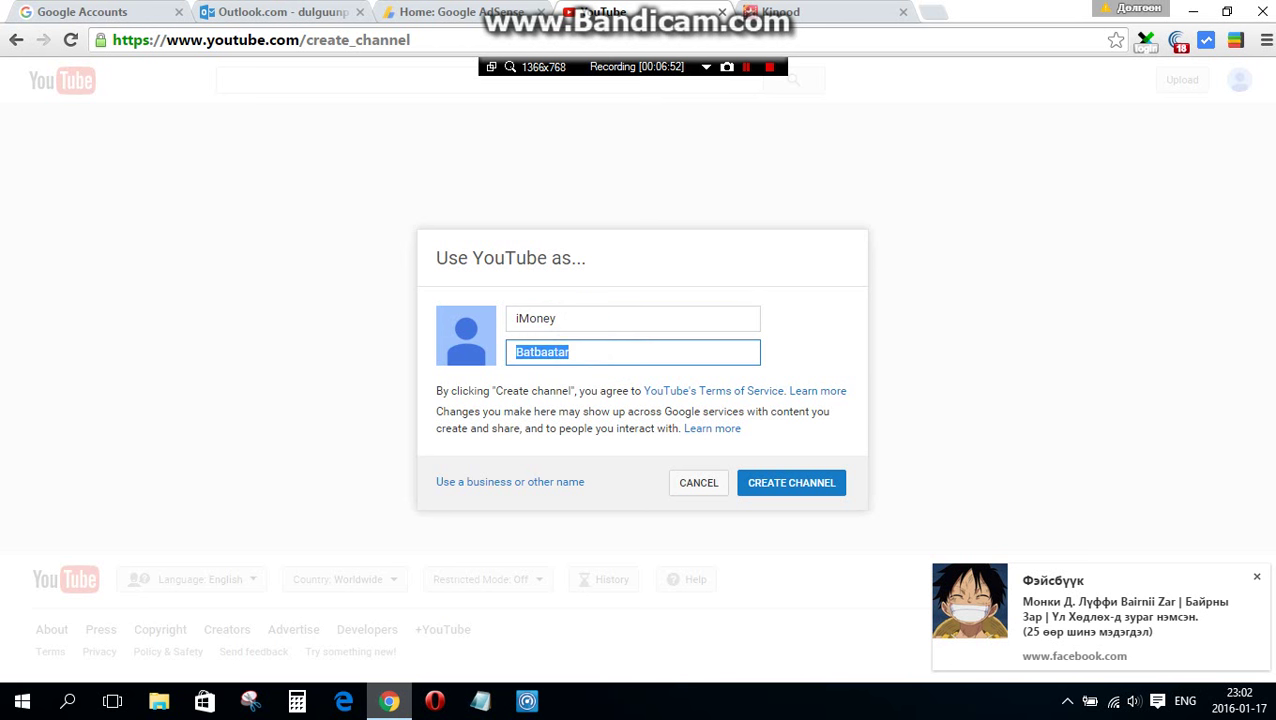
pyautogui.press('BackSpace')
pyautogui.write('iMoney')
pyautogui.click(1256, 577)
pyautogui.click(806, 490)
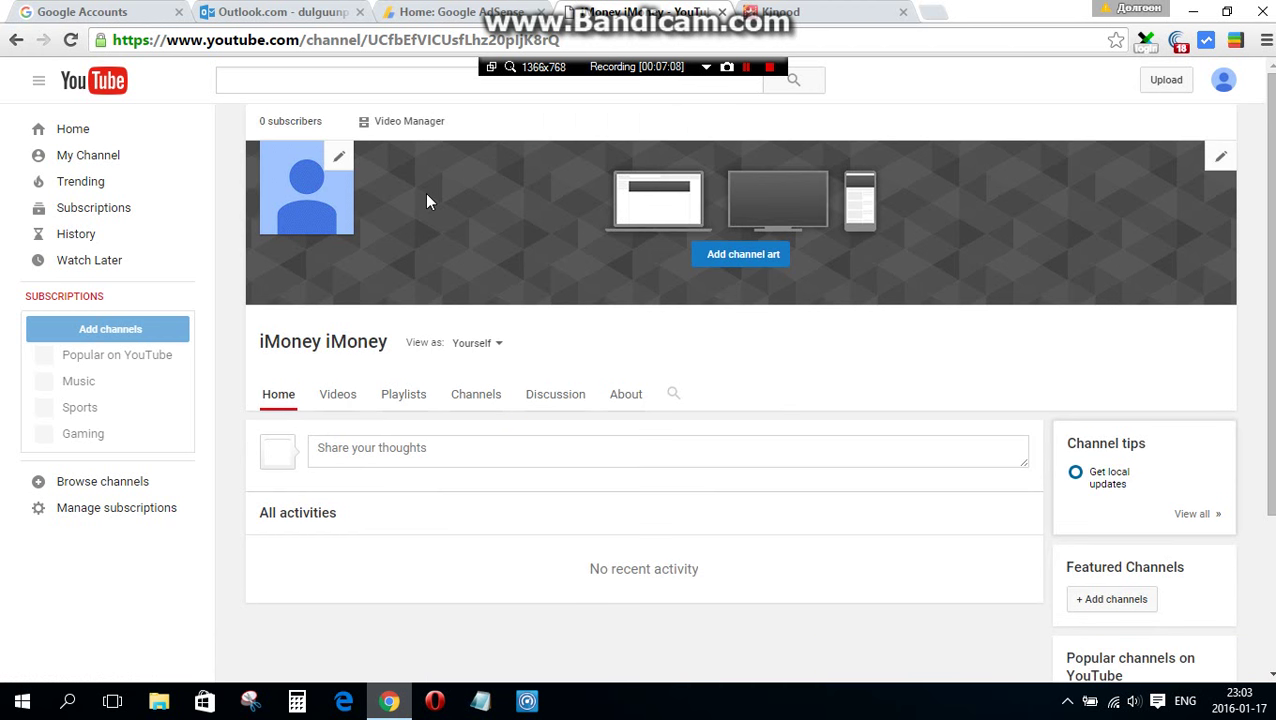
# - From Video Manager, go to Status and features and choose Enable for Monetization
pyautogui.click(405, 133)
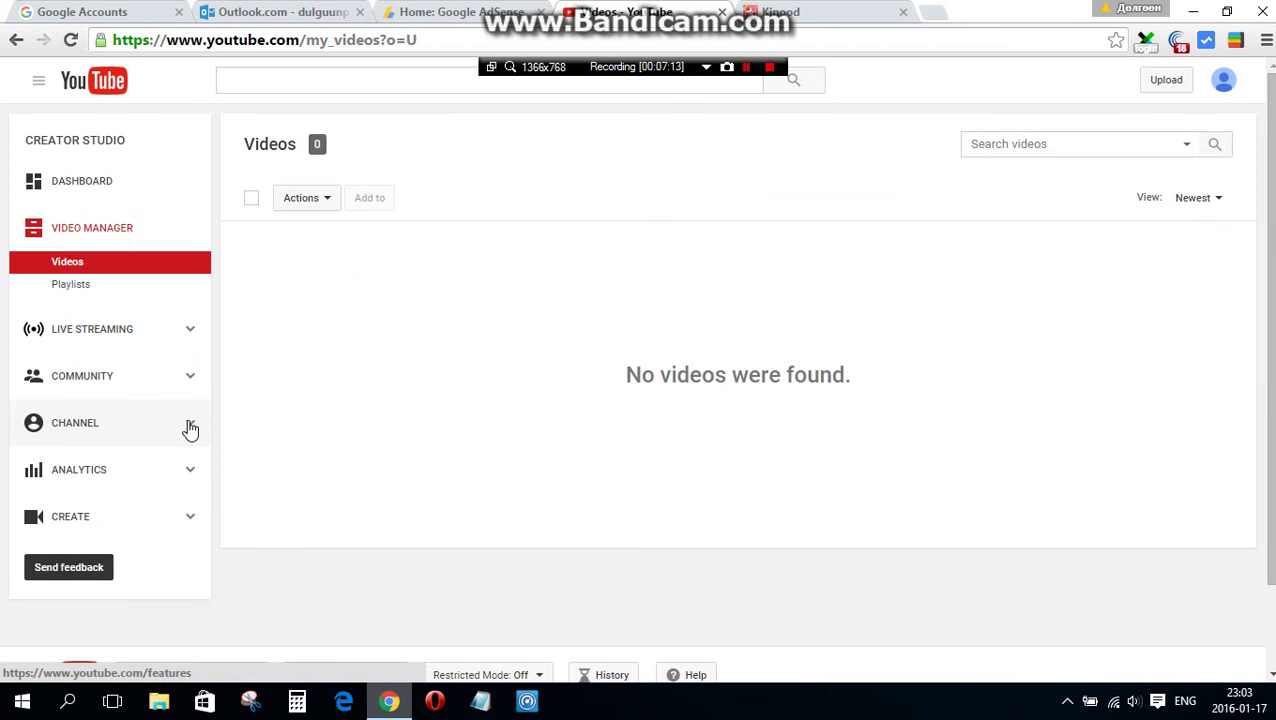
pyautogui.click(190, 428)
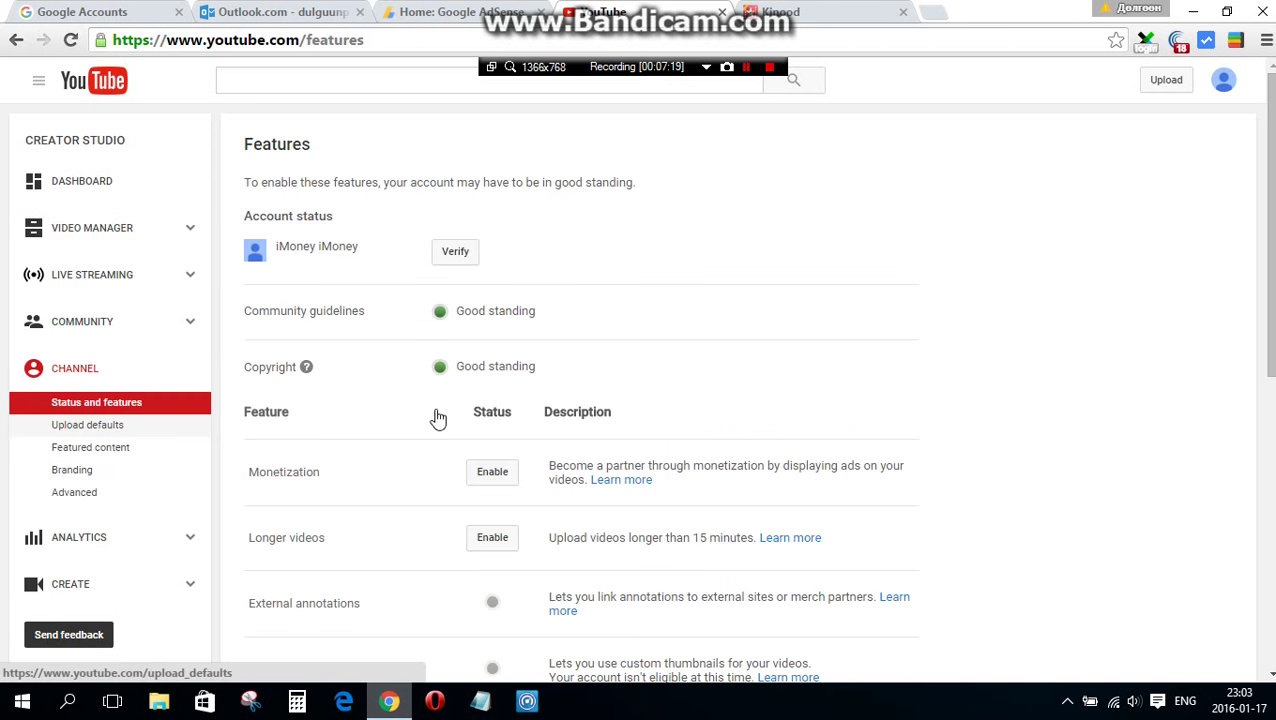
pyautogui.scroll(-1, 463, 423)
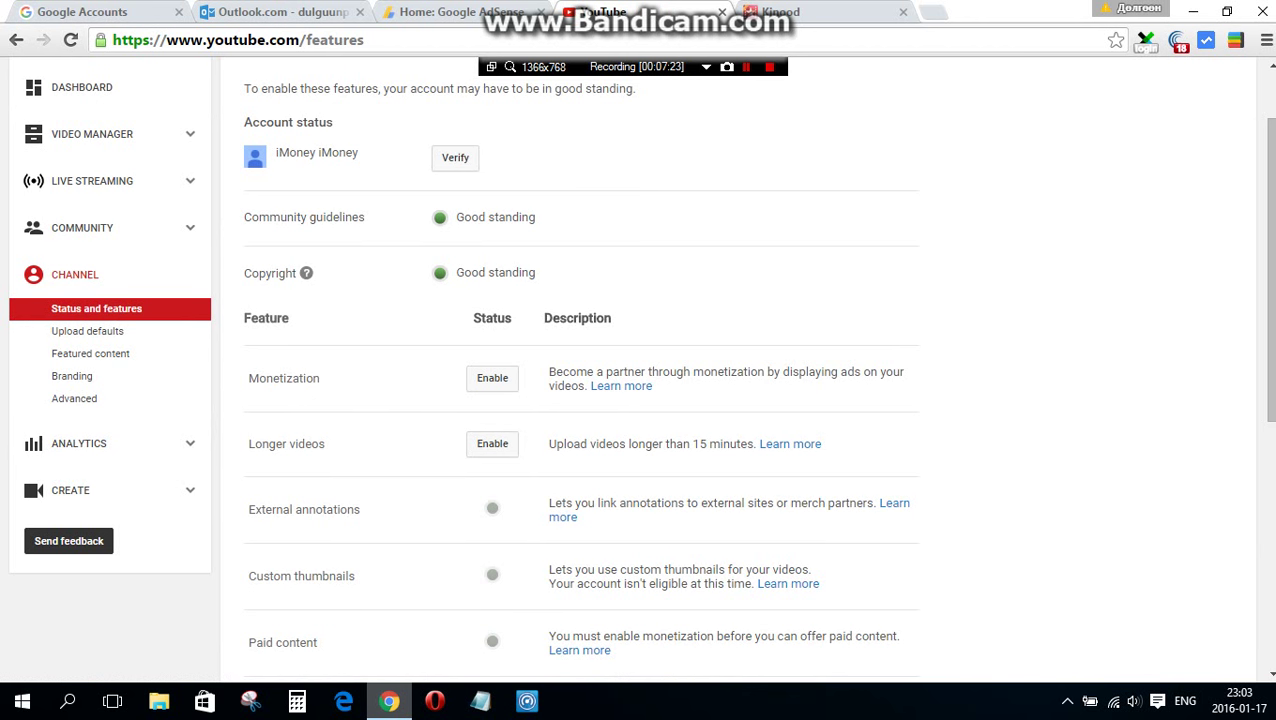
pyautogui.moveTo(249, 378); pyautogui.dragTo(321, 380)
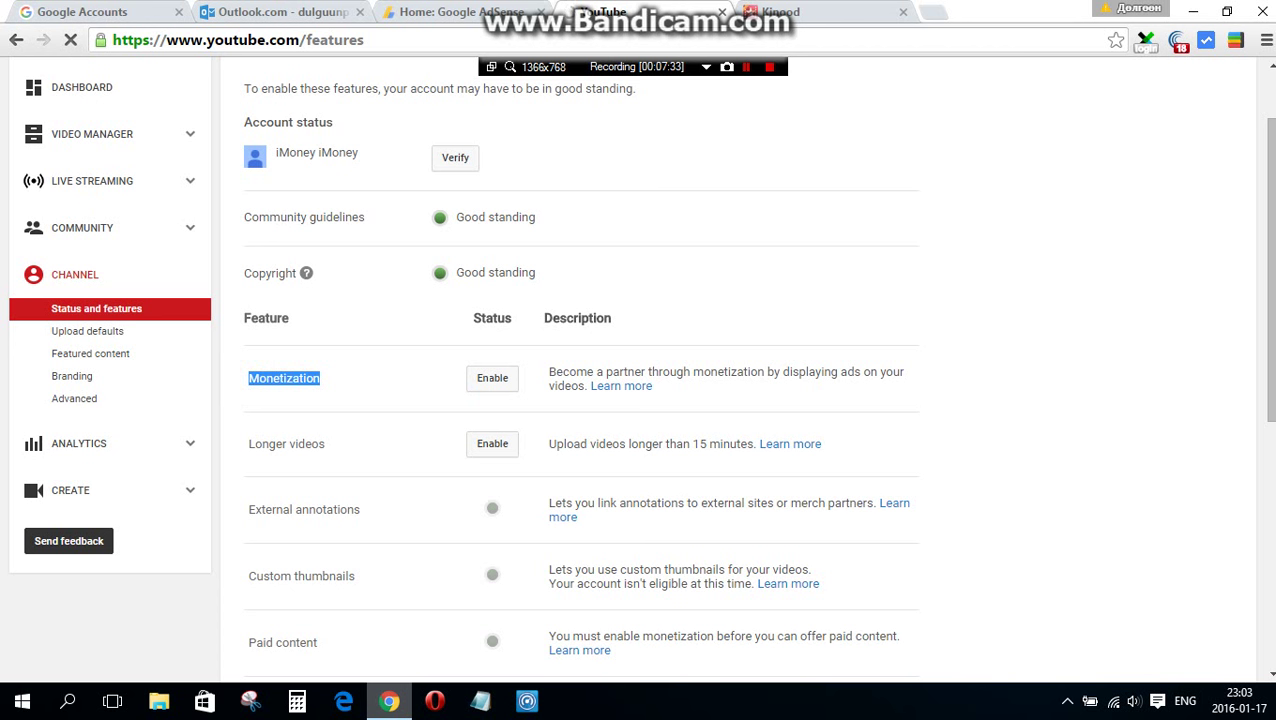
pyautogui.click(484, 380)
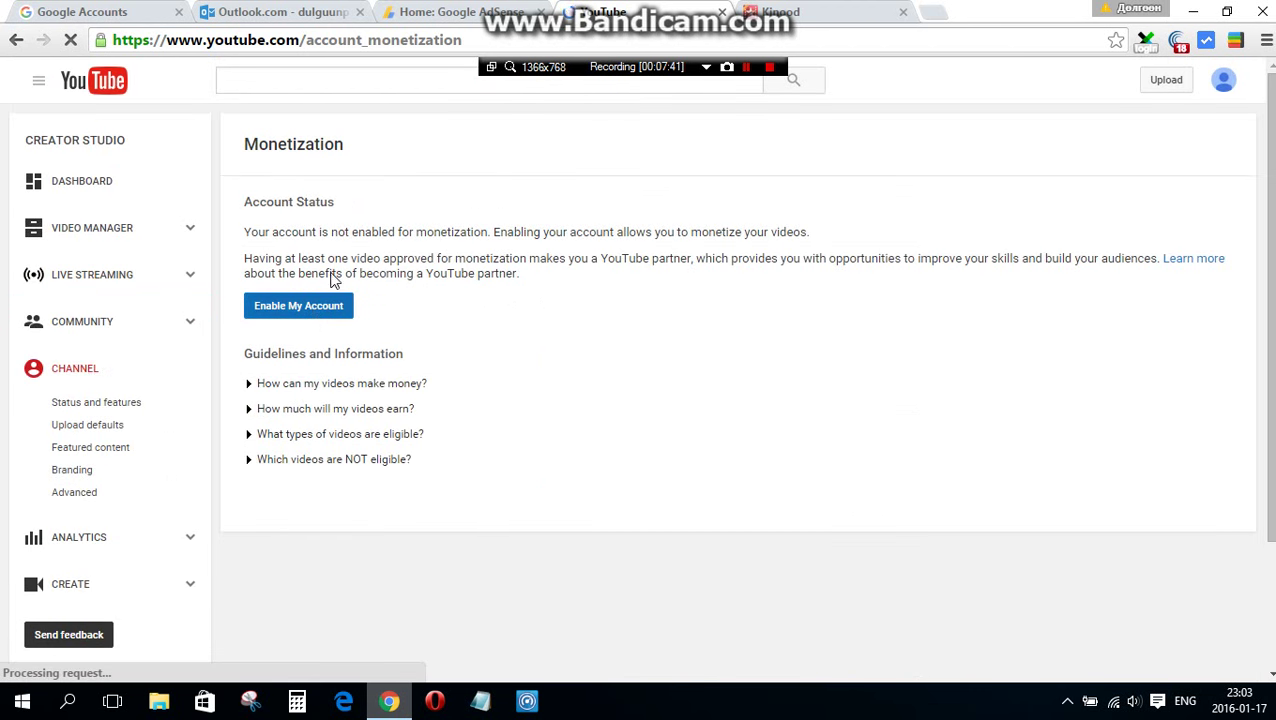
# - Enable the account, tick all three Partner Program agreements, and accept them
pyautogui.moveTo(245, 200); pyautogui.dragTo(518, 274)
pyautogui.click(273, 311)
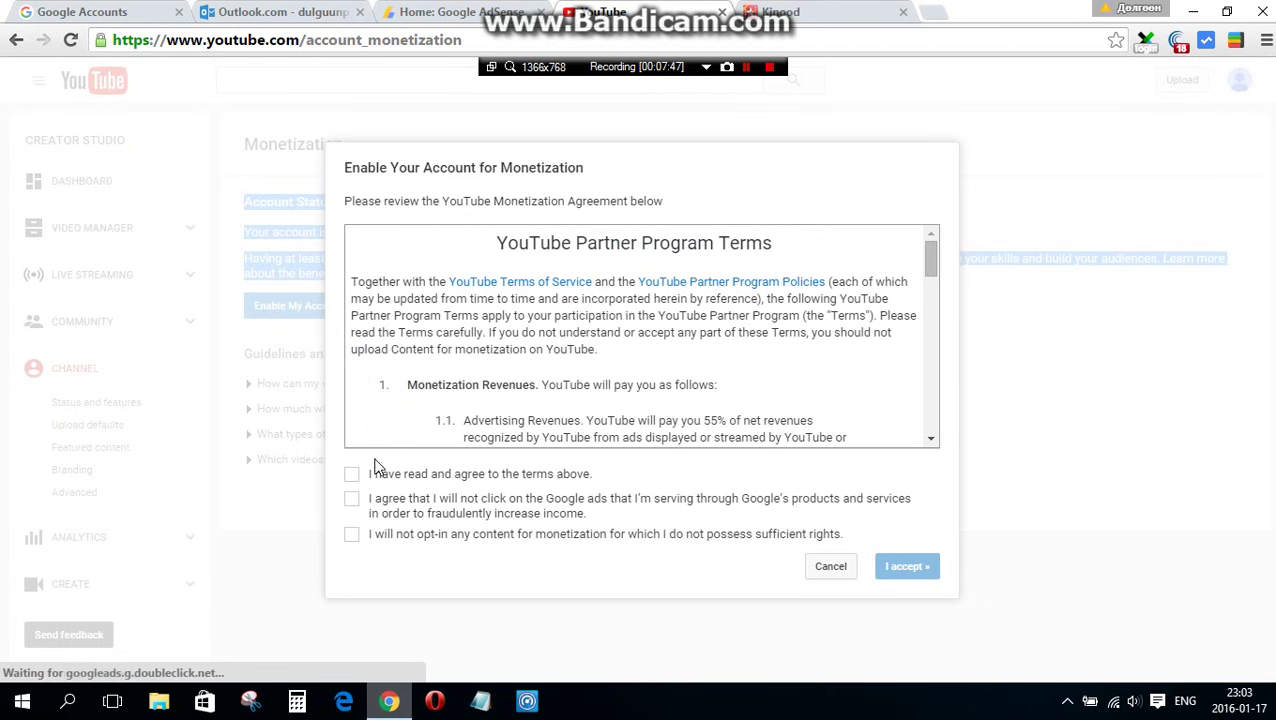
pyautogui.scroll(-5, 470, 385)
pyautogui.scroll(-10, 472, 376)
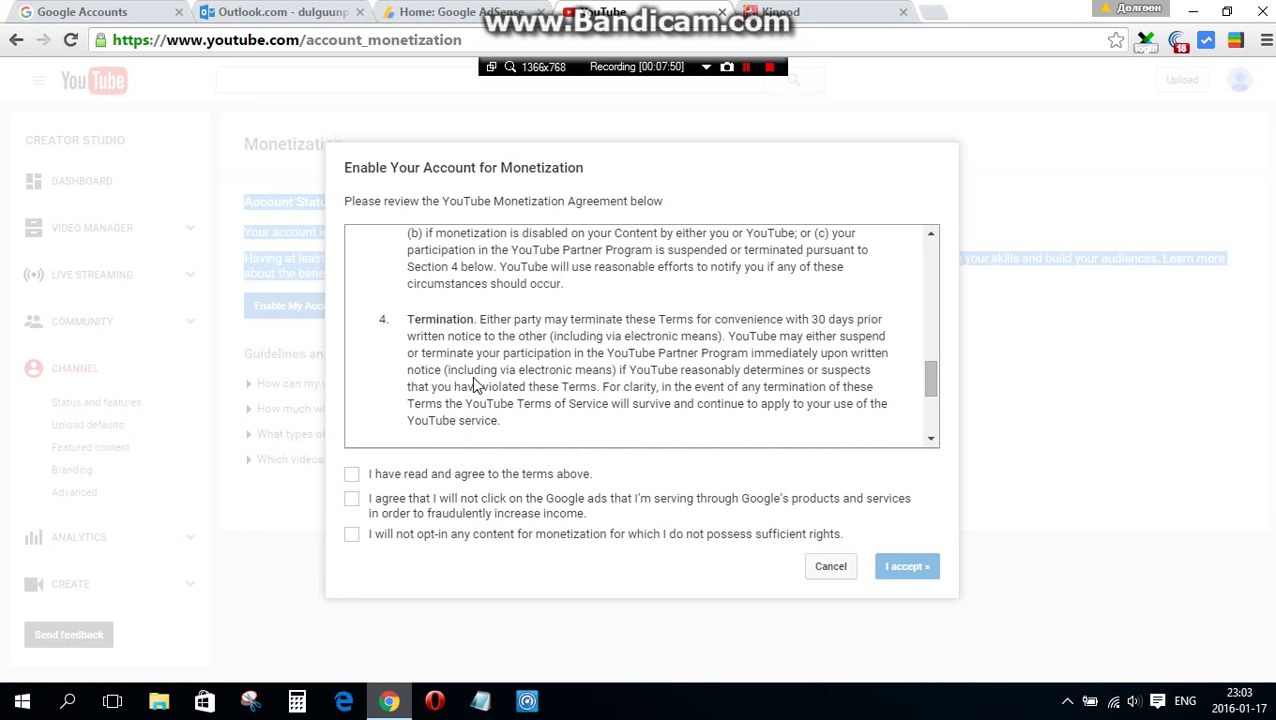
pyautogui.scroll(10, 472, 376)
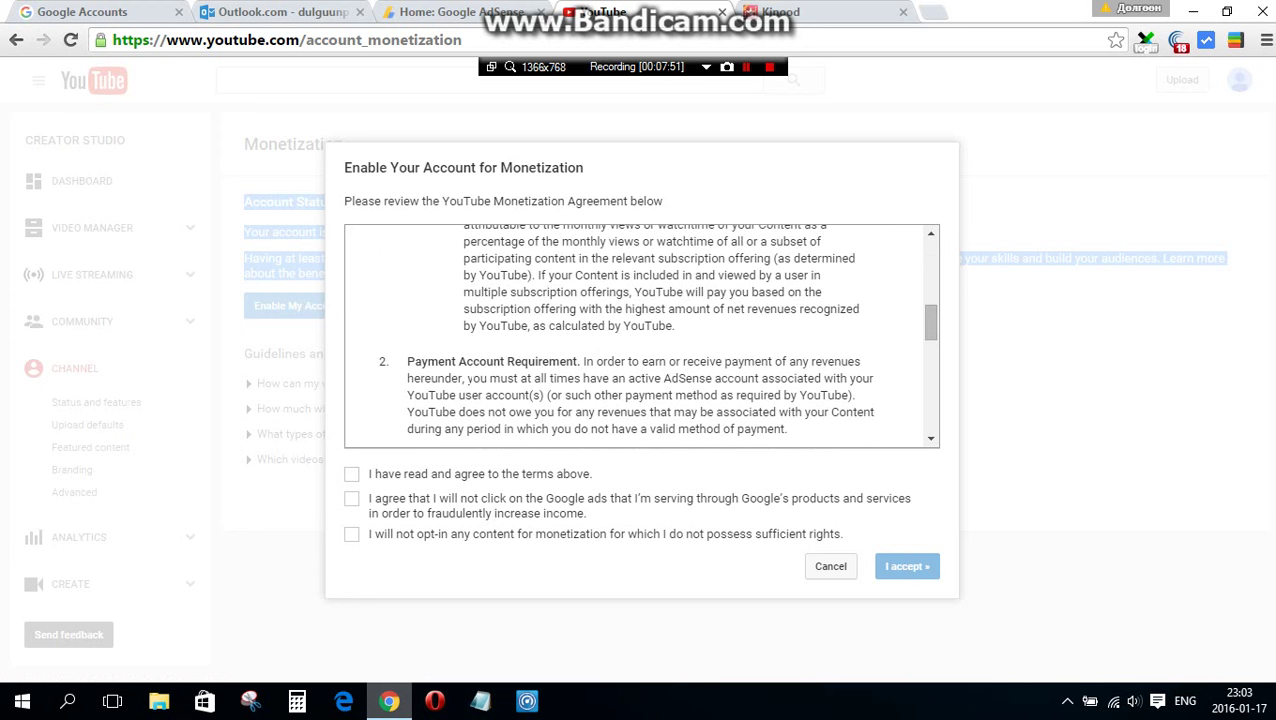
pyautogui.scroll(-1, 466, 371)
pyautogui.scroll(-1, 471, 370)
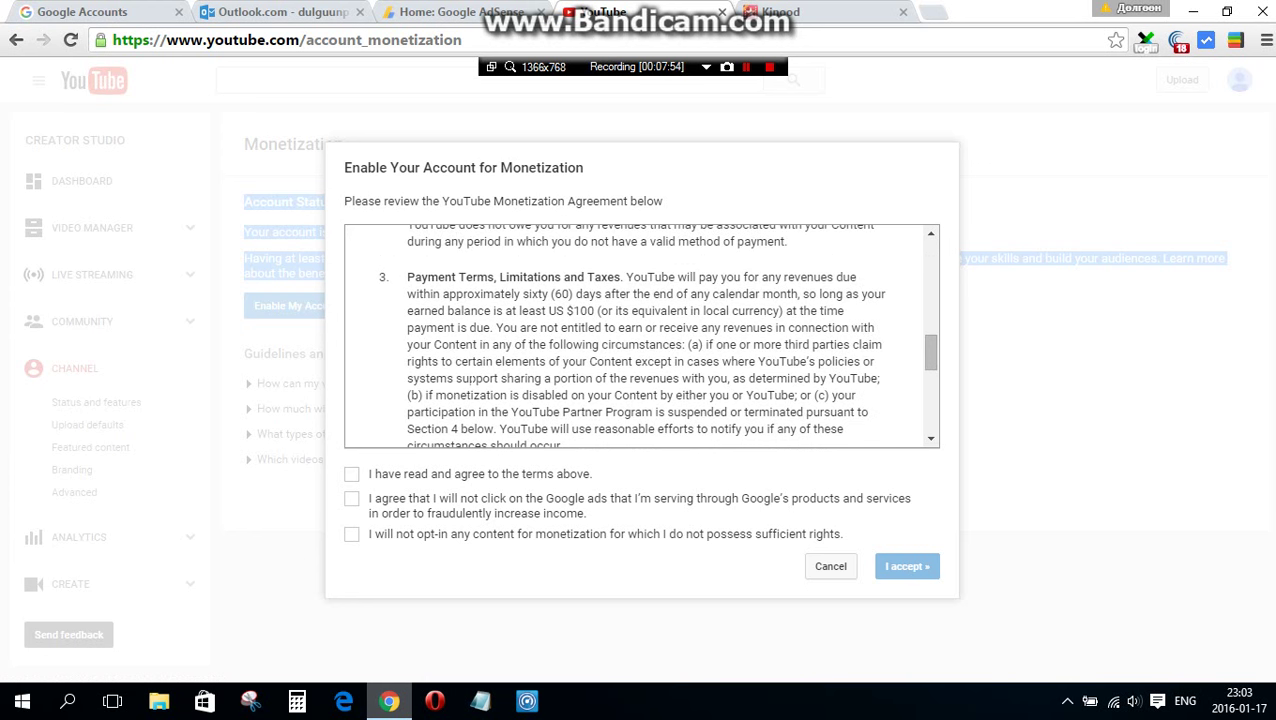
pyautogui.click(351, 474)
pyautogui.click(351, 498)
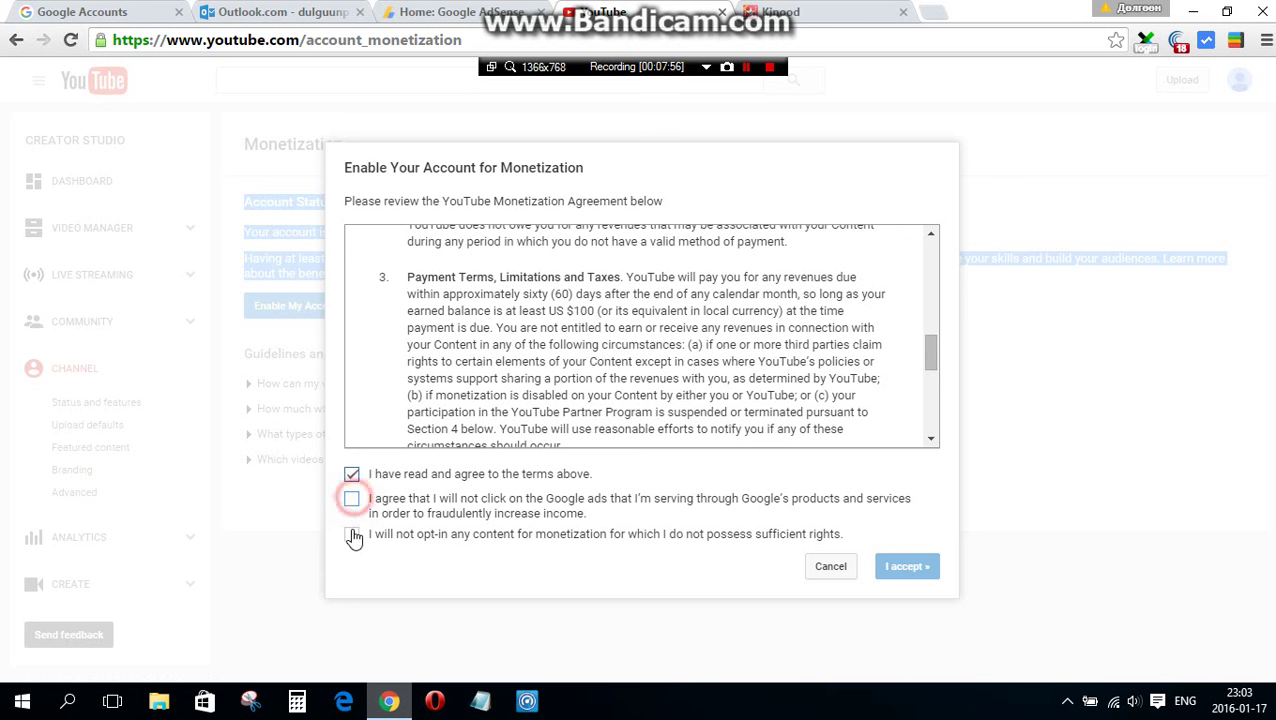
pyautogui.click(352, 534)
pyautogui.click(908, 566)
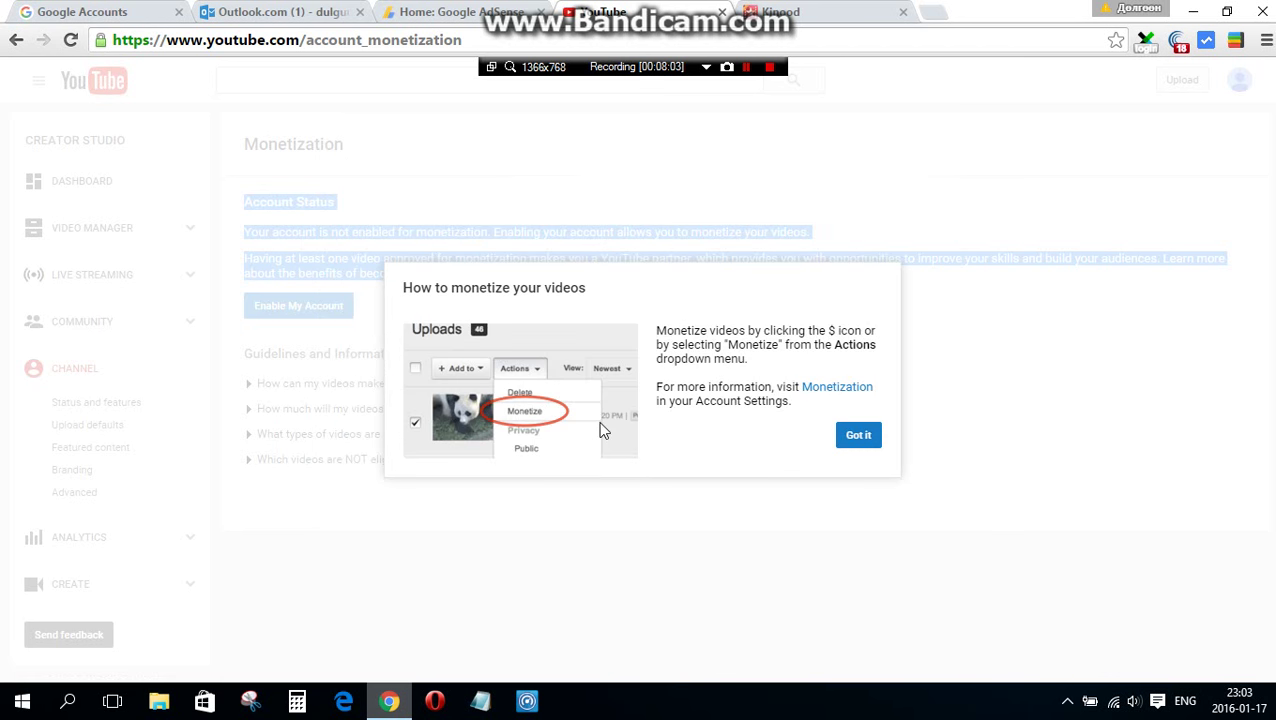
# - Close the How to monetize tips and go back to the CHANNEL section in Creator Studio
pyautogui.click(855, 445)
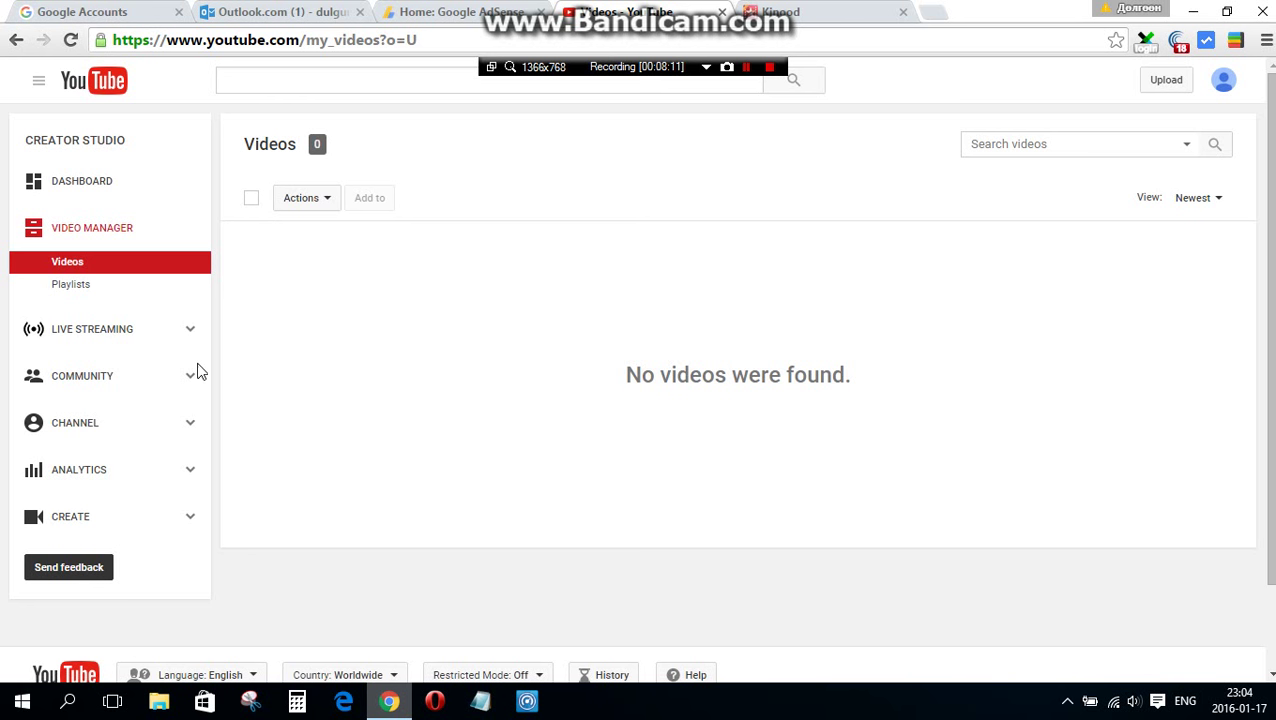
pyautogui.click(191, 427)
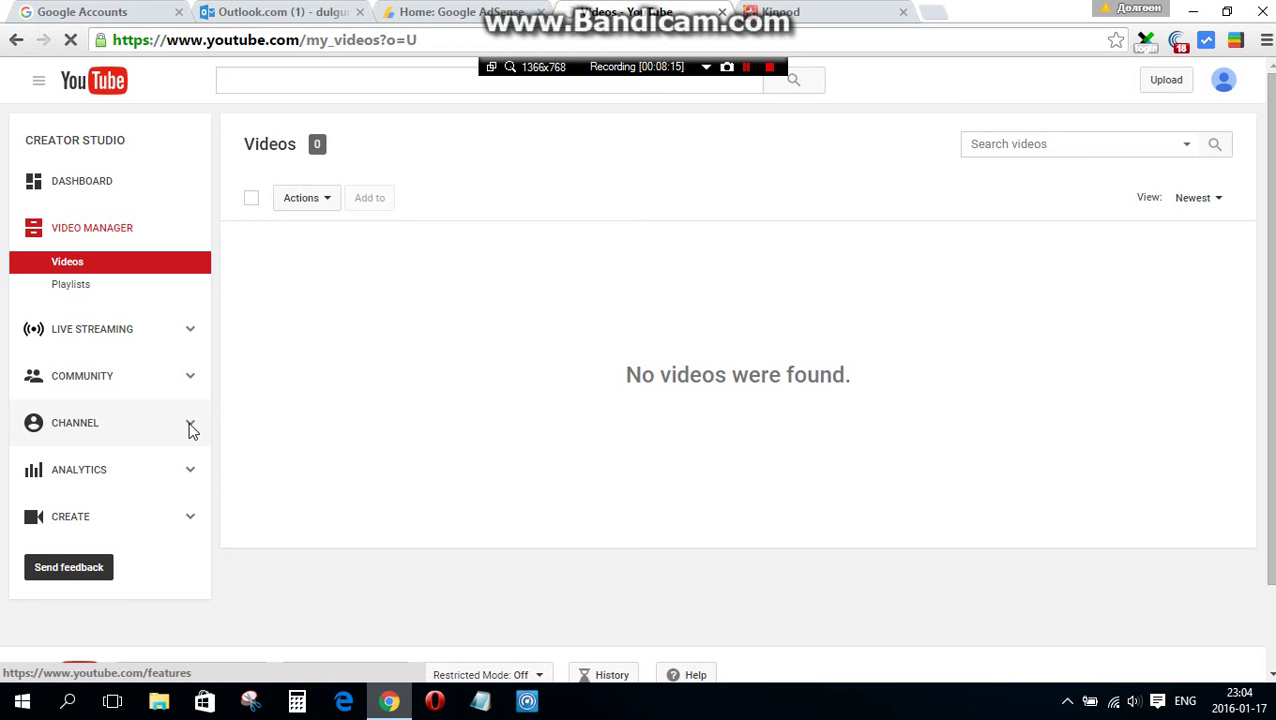
pyautogui.click(191, 428)
# - Refresh the AdSense home page, then return to YouTube's Status and features page
pyautogui.click(422, 10)
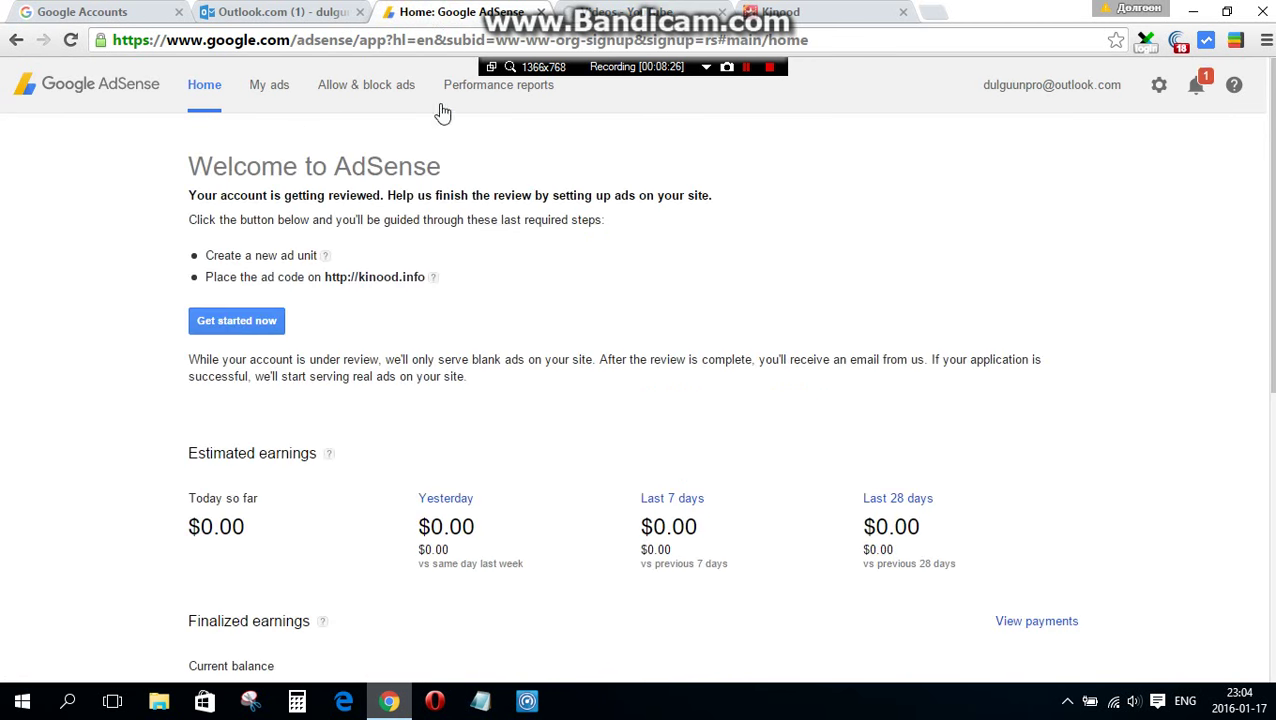
pyautogui.click(951, 175)
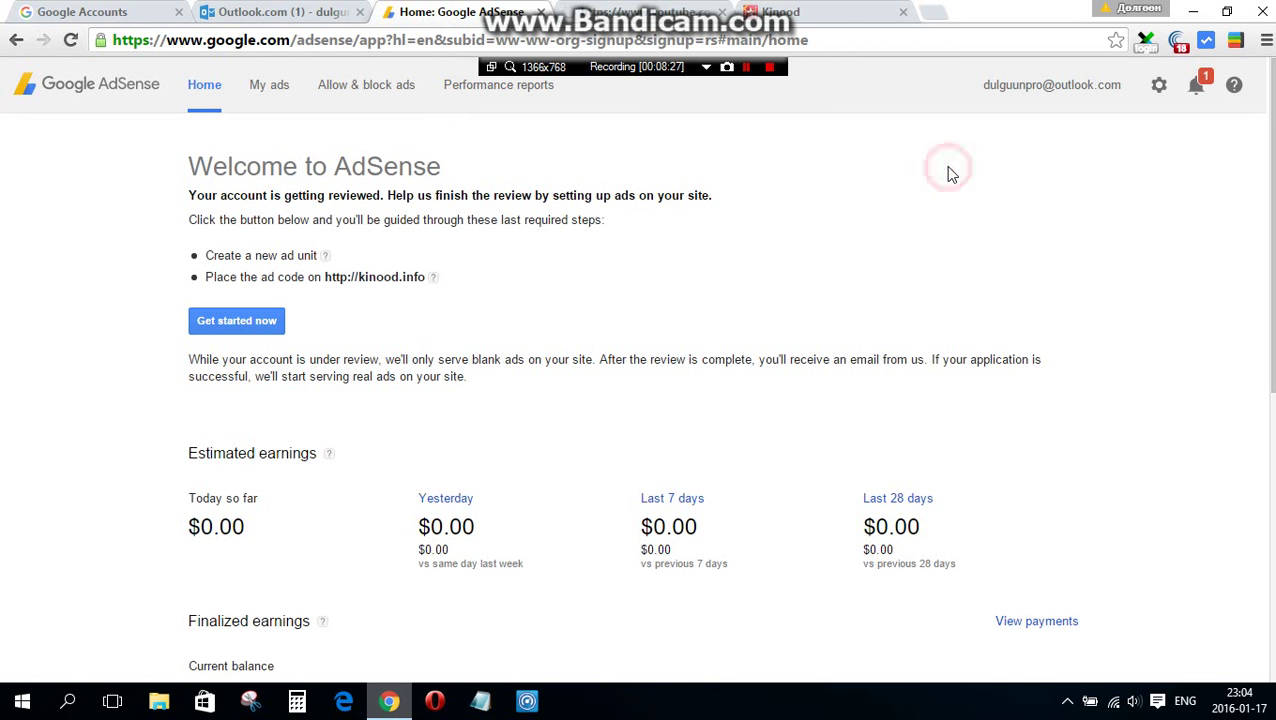
pyautogui.press('F5')
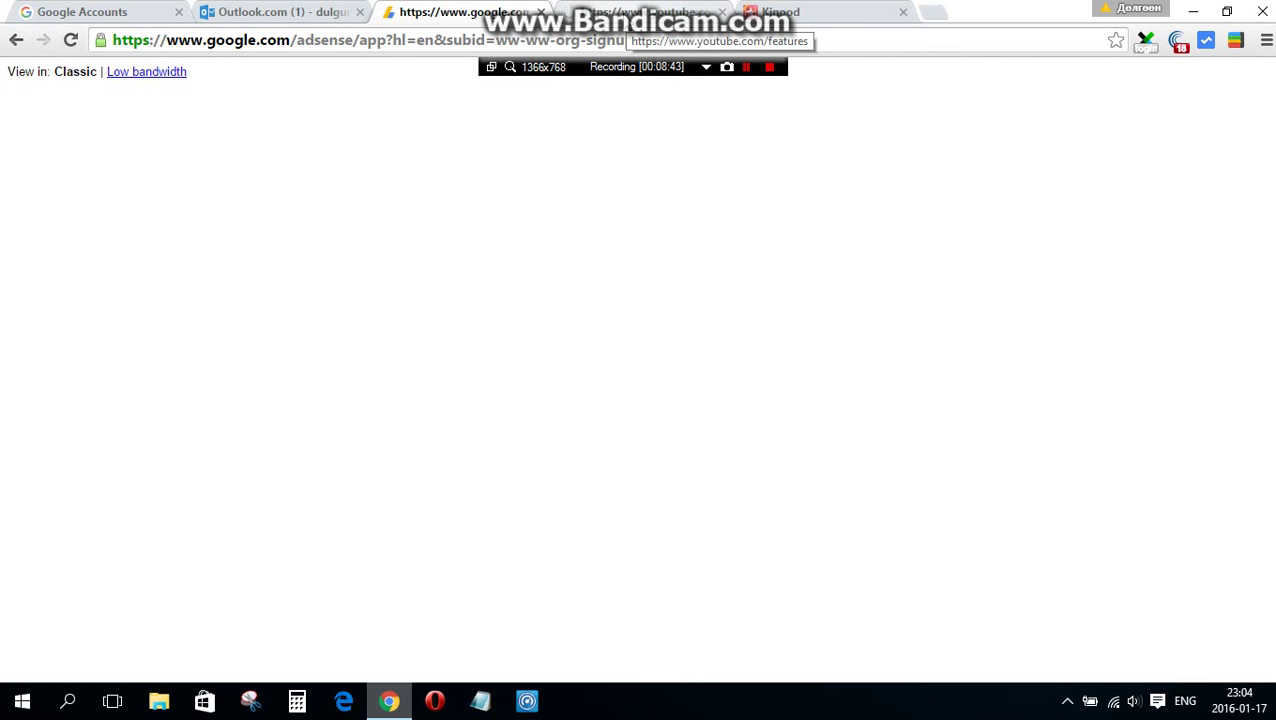
pyautogui.click(650, 12)
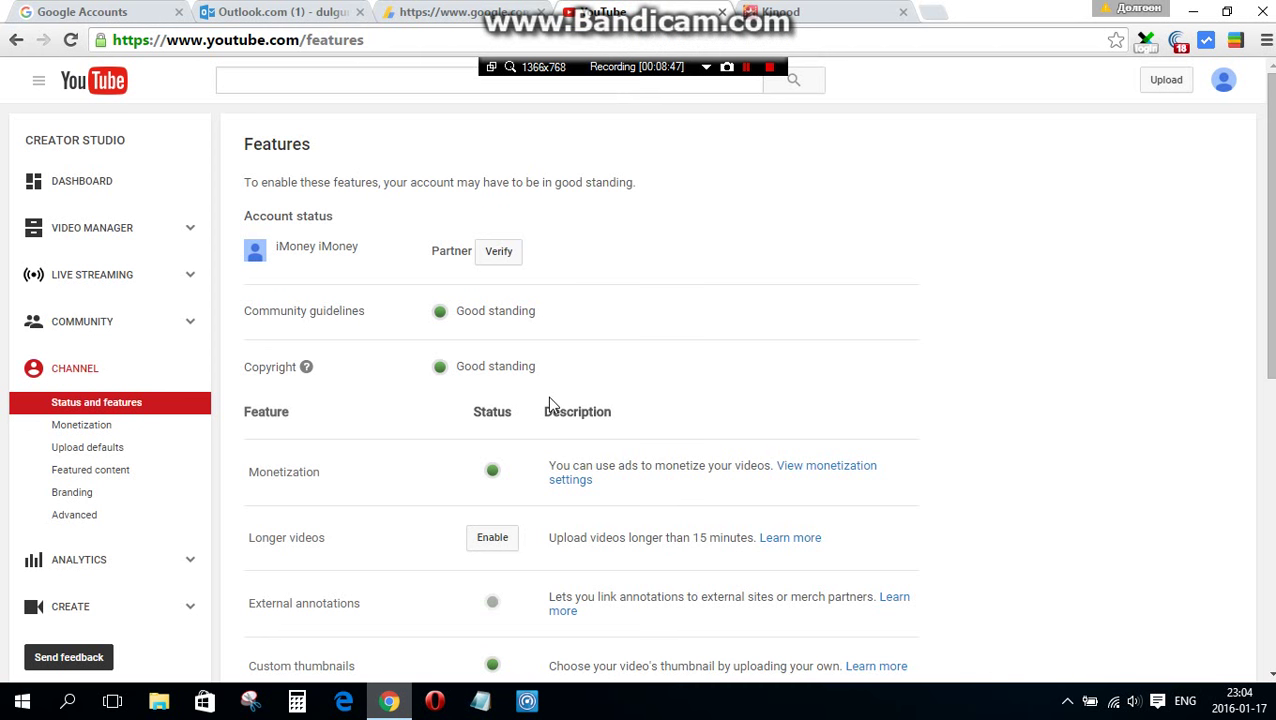
# - Confirm Monetization shows as enabled on the Status and features page, then start channel verification
pyautogui.scroll(-1, 547, 398)
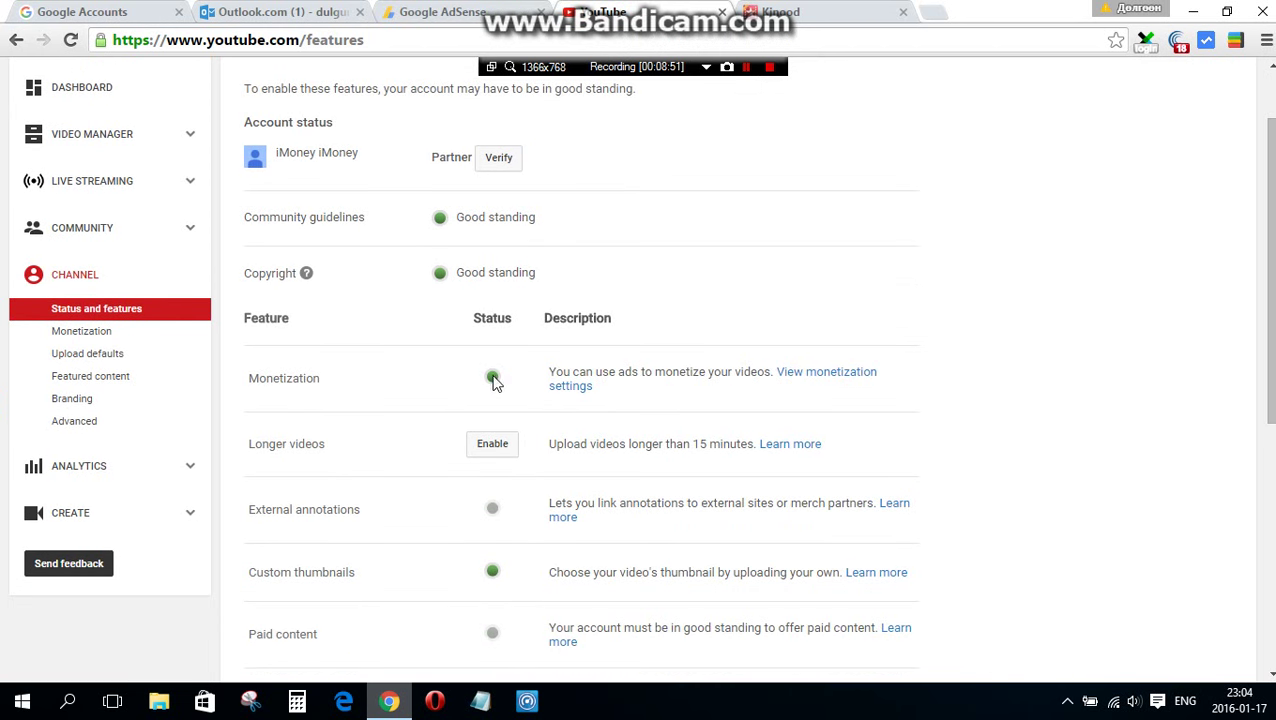
pyautogui.click(398, 10)
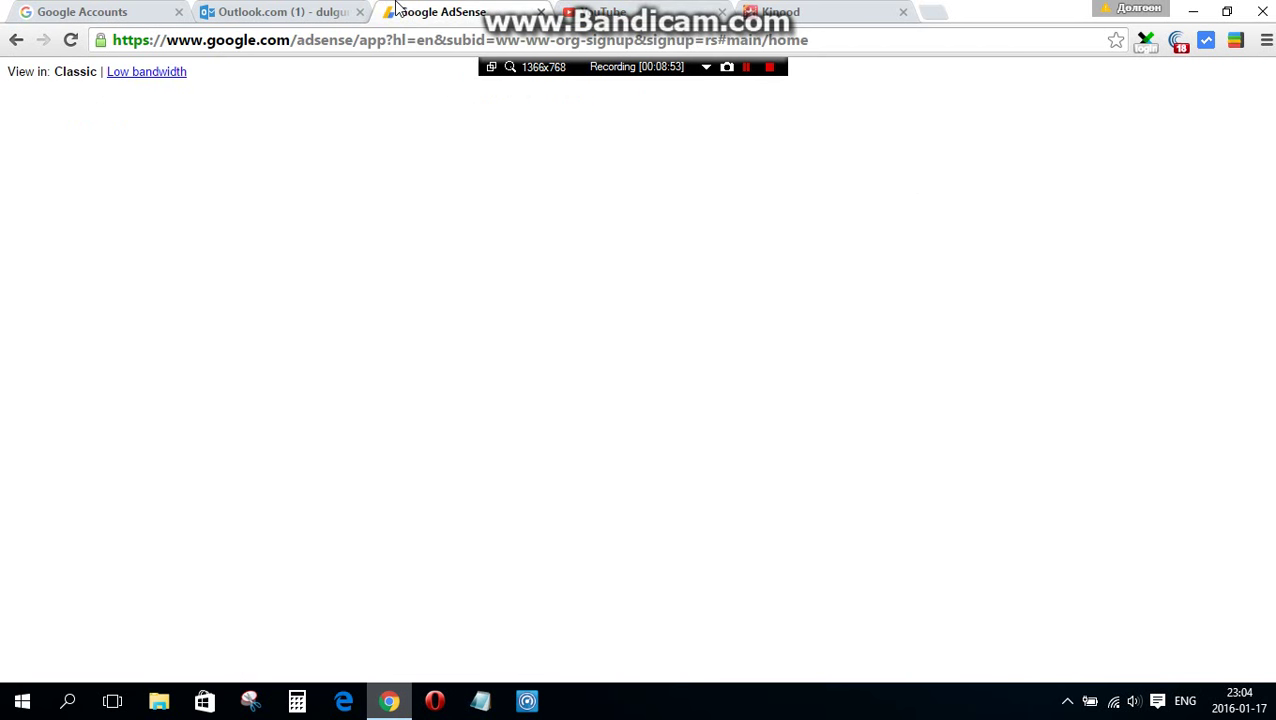
pyautogui.click(608, 14)
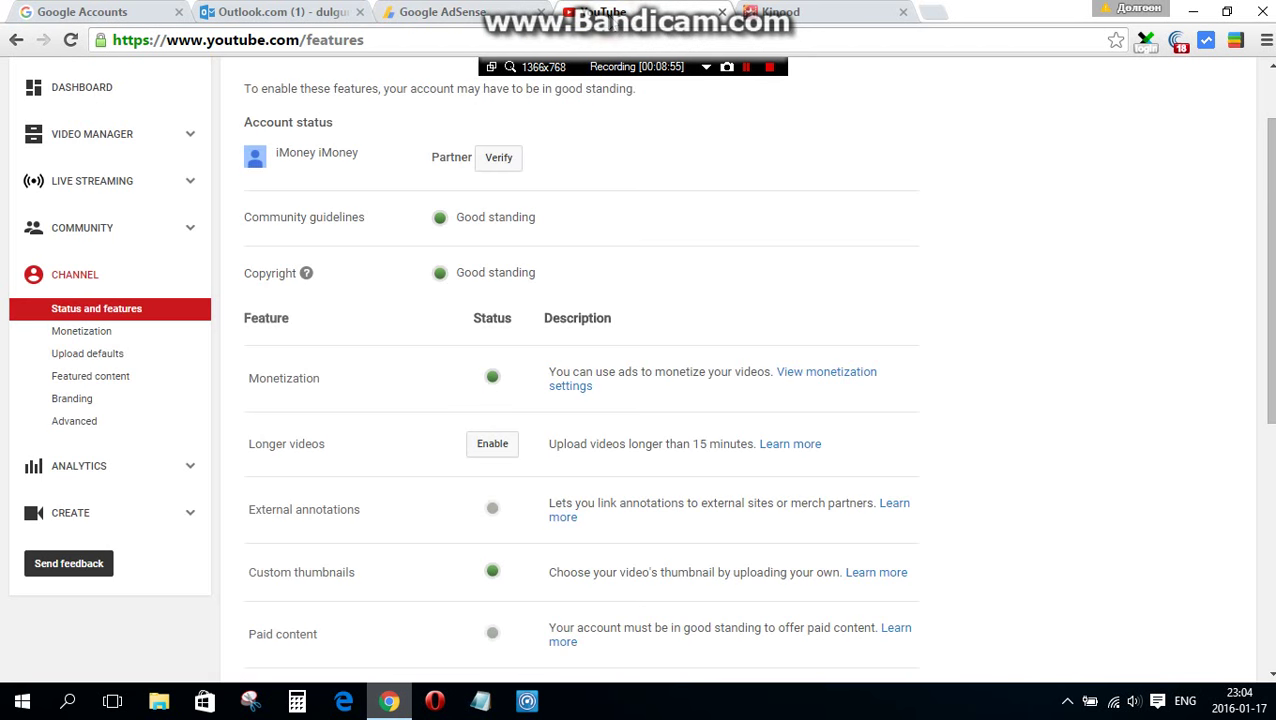
pyautogui.click(495, 171)
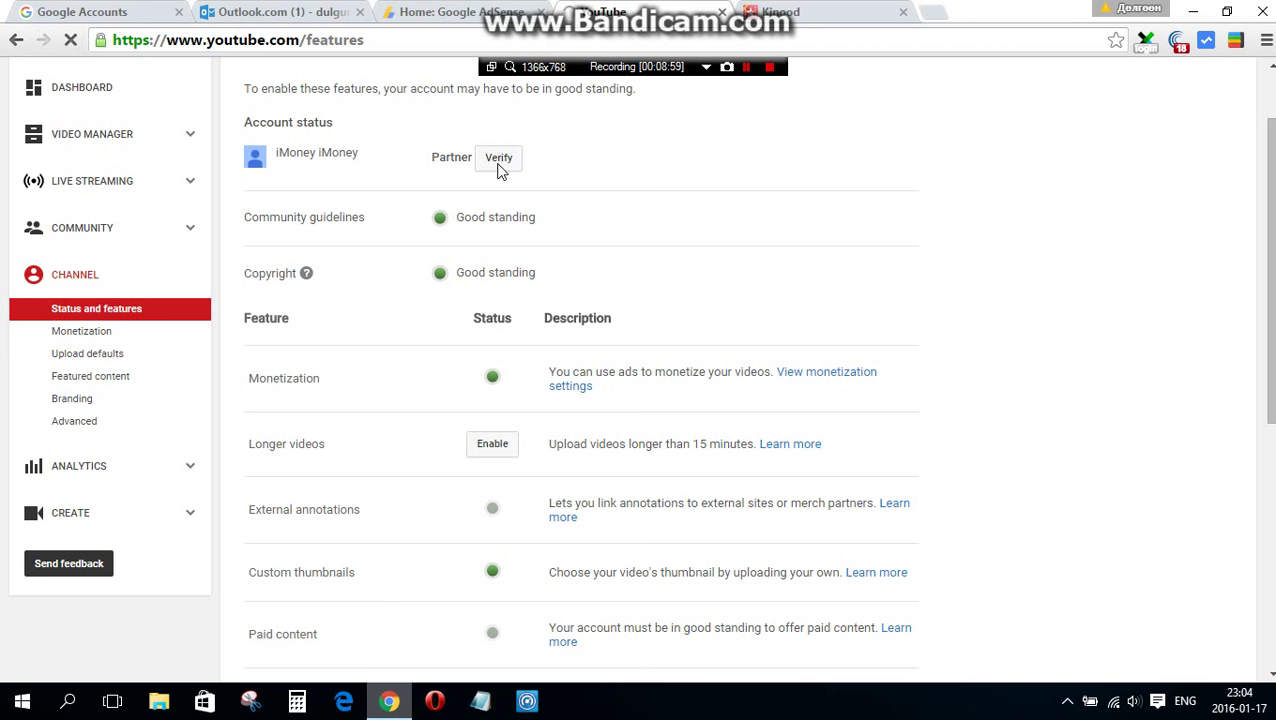